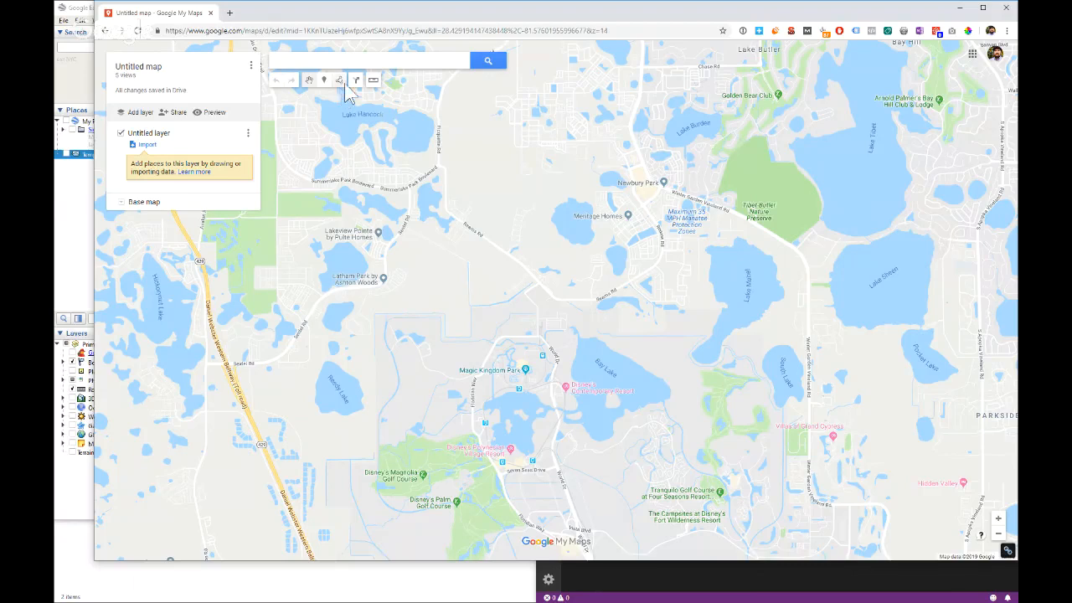
Step: Draw a closed polygon of about 5.5 sq mi around Magic Kingdom Park and Bay Lake and save it
left_click(340, 80)
left_click(354, 100)
left_click(499, 257)
left_click(360, 386)
left_click(622, 504)
left_click(729, 332)
left_click(520, 245)
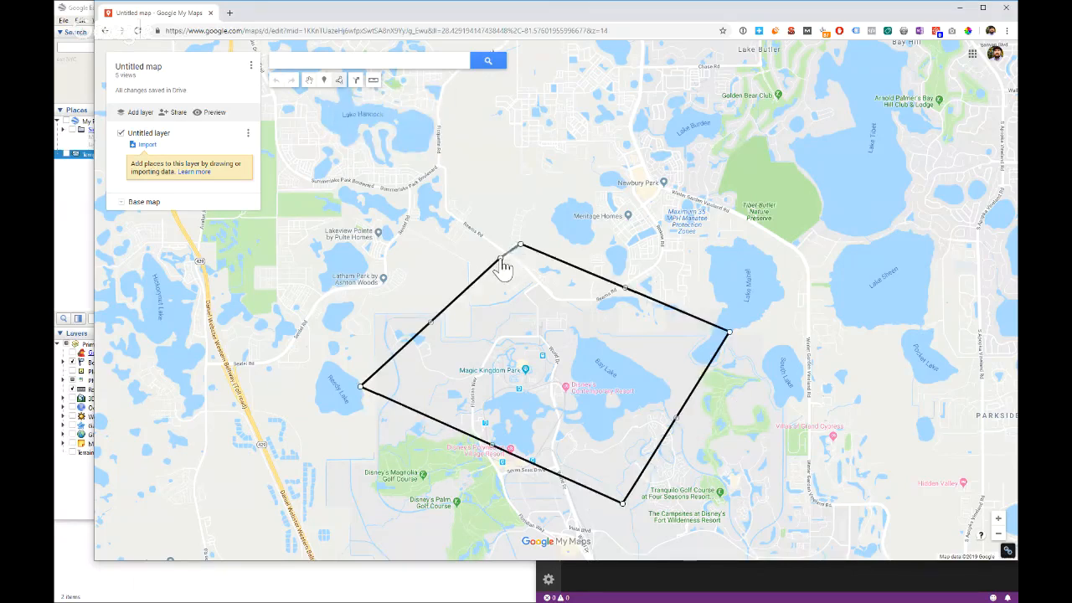
left_click(501, 260)
left_click(487, 316)
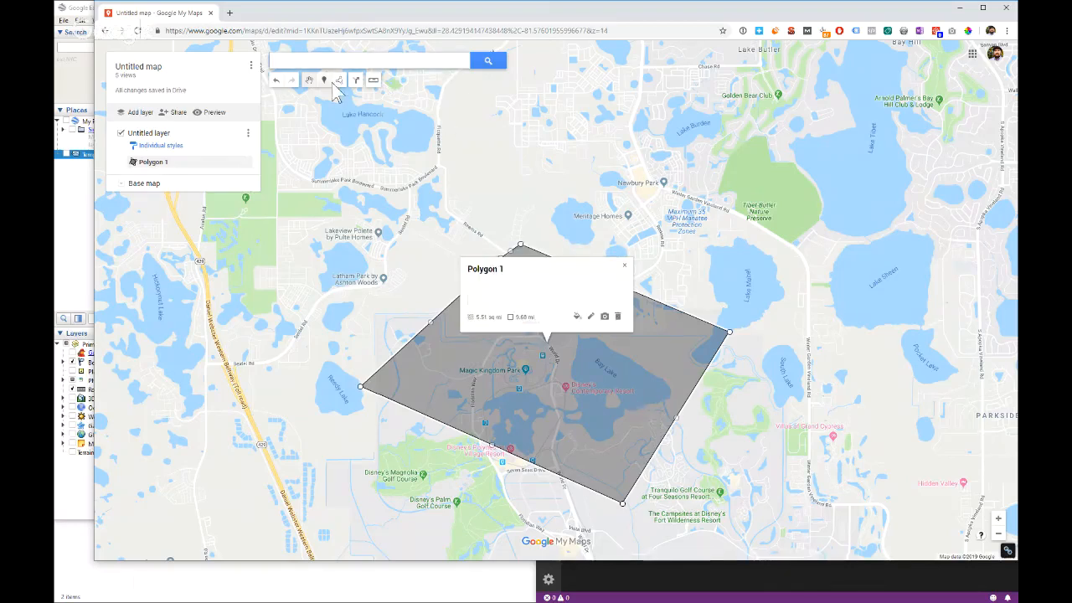
Step: Draw and save a straight line from west of Newbury Park southeast to the western shore of Lake Sheen
left_click(339, 80)
left_click(373, 110)
left_click(537, 143)
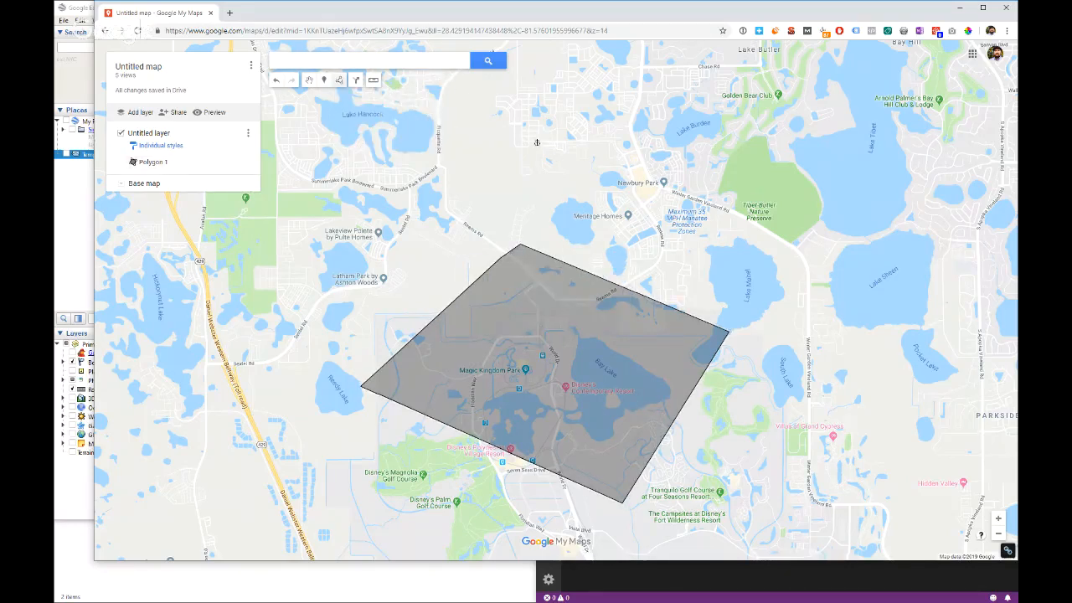
double_click(840, 269)
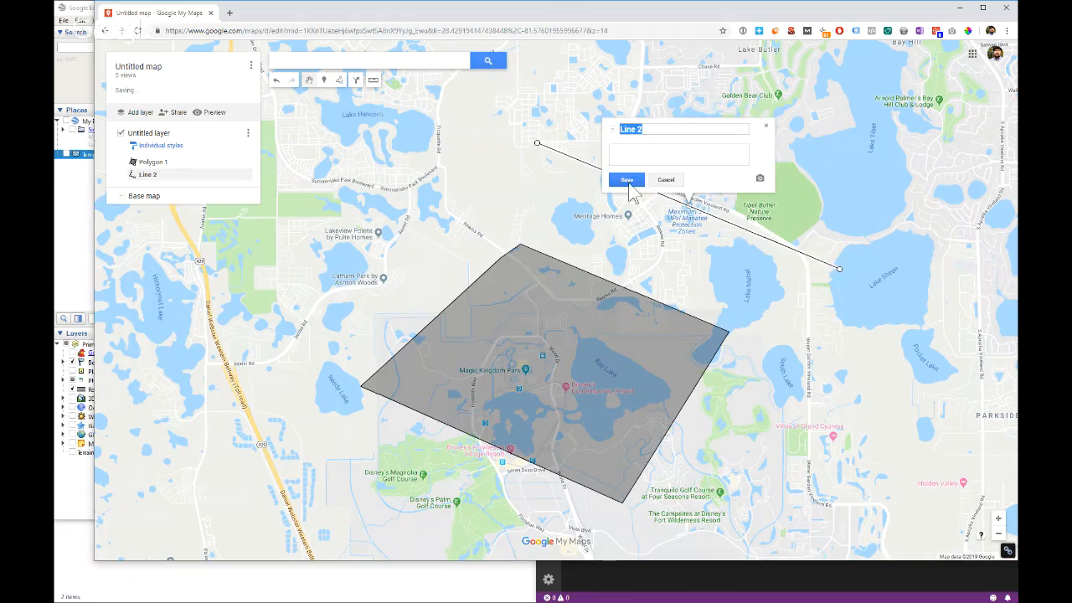
left_click(628, 181)
left_click(766, 126)
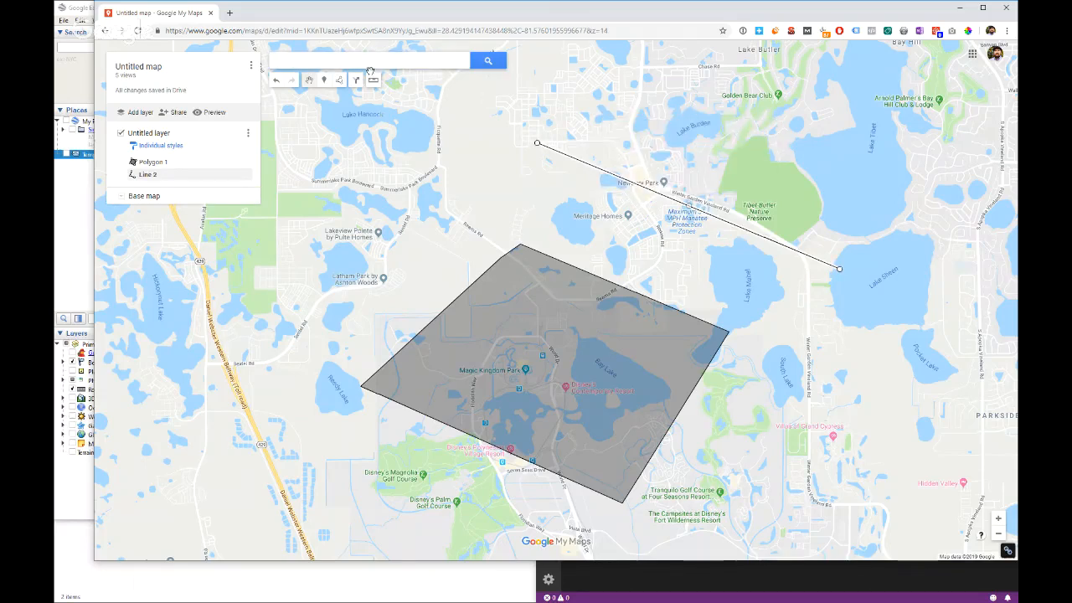
Step: Add a short line of about 0.6 mi just west of the first line's northern end
left_click(356, 81)
left_click(390, 115)
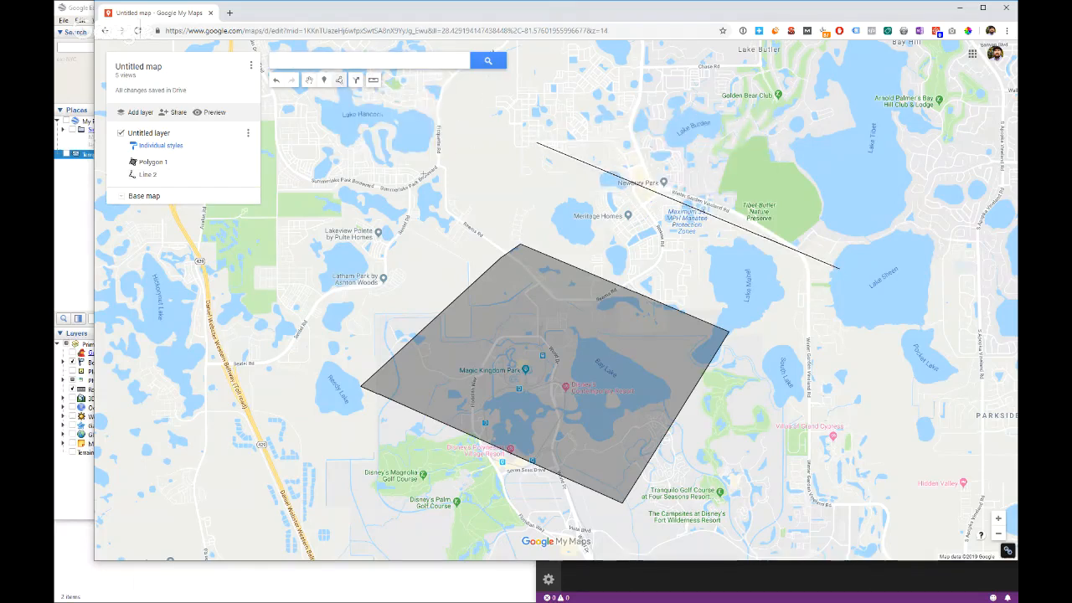
left_click(462, 155)
double_click(517, 144)
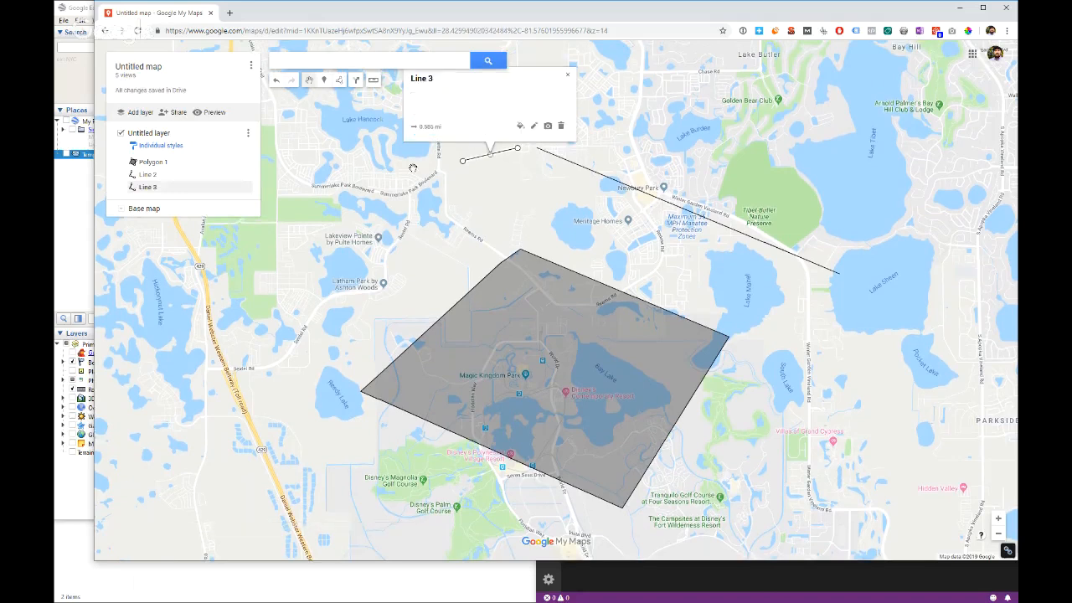
left_click(567, 74)
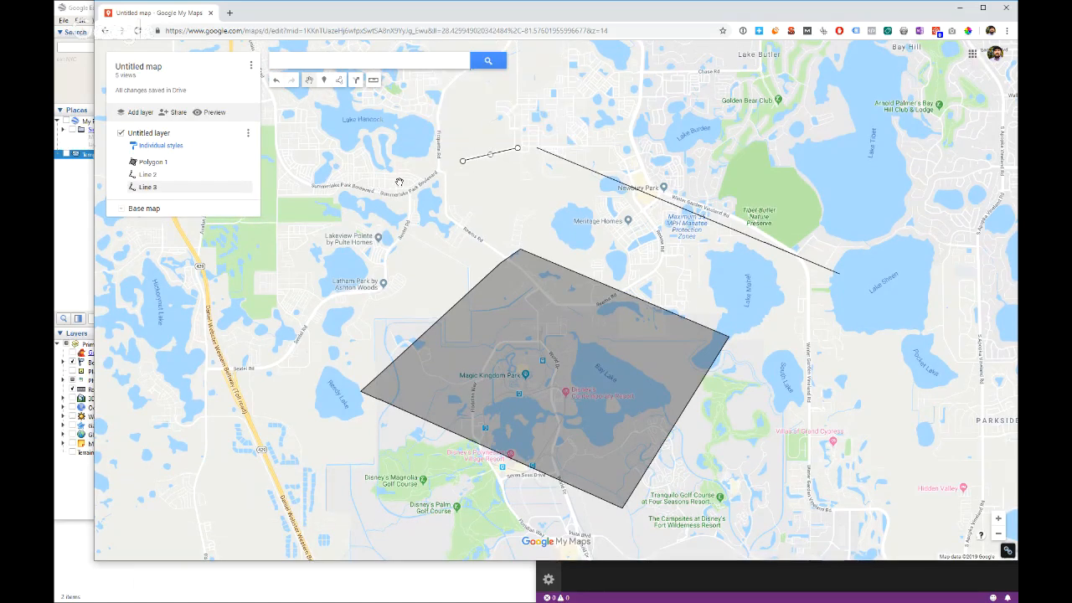
Step: Draw a third line, about 4.7 mi long, from near Reams Rd southeast across Lake Mabel to just west of Pocket Lake
left_click(339, 80)
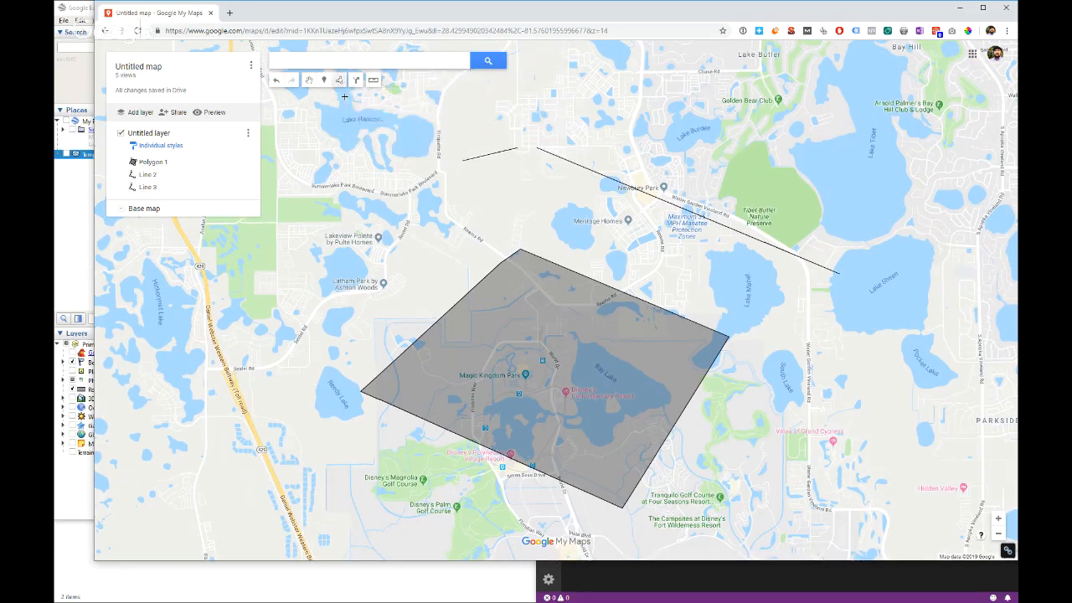
left_click(457, 200)
left_click(888, 337)
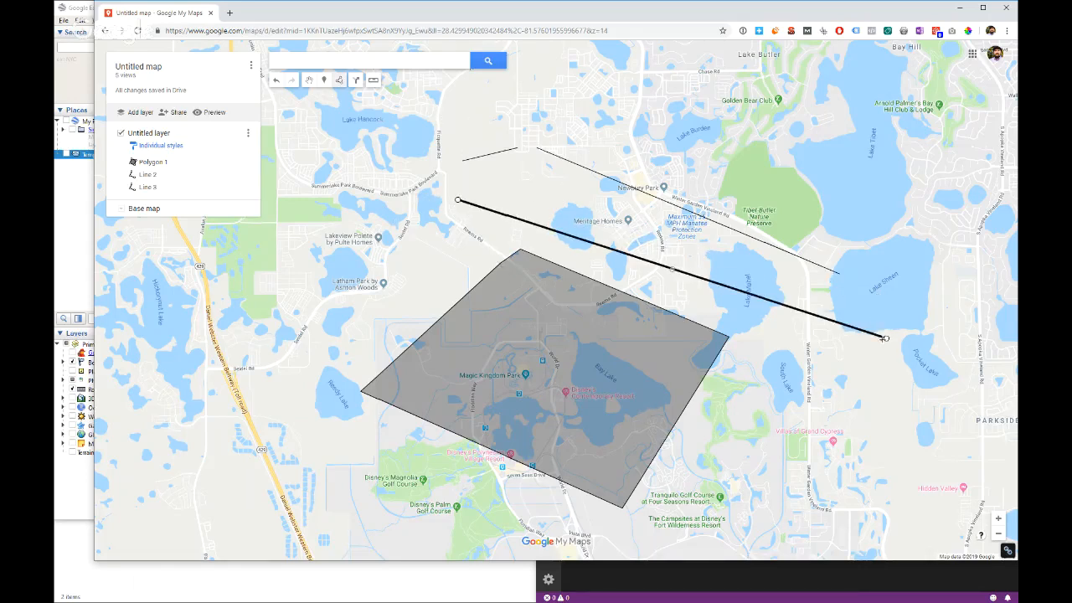
left_click(887, 338)
left_click(651, 244)
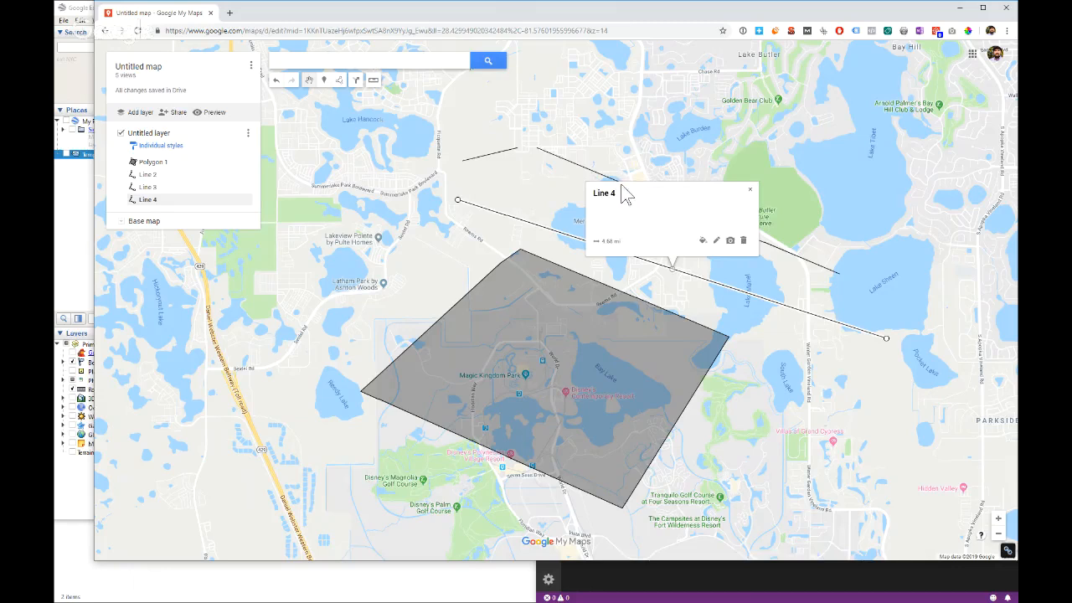
left_click(751, 190)
Step: Delete the untitled layer containing the polygon and lines
left_click(248, 133)
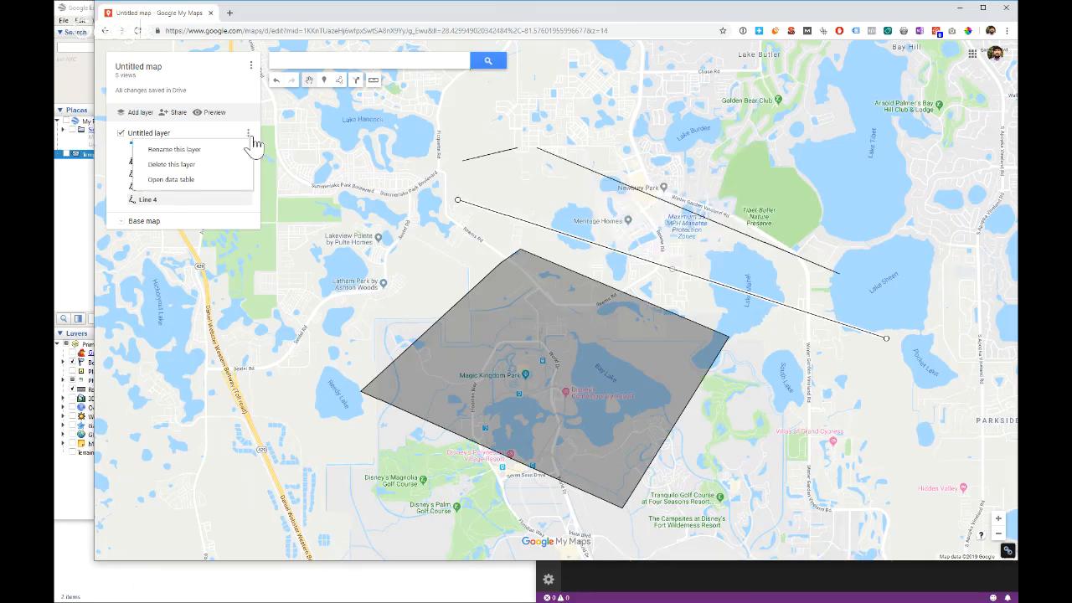
left_click(192, 166)
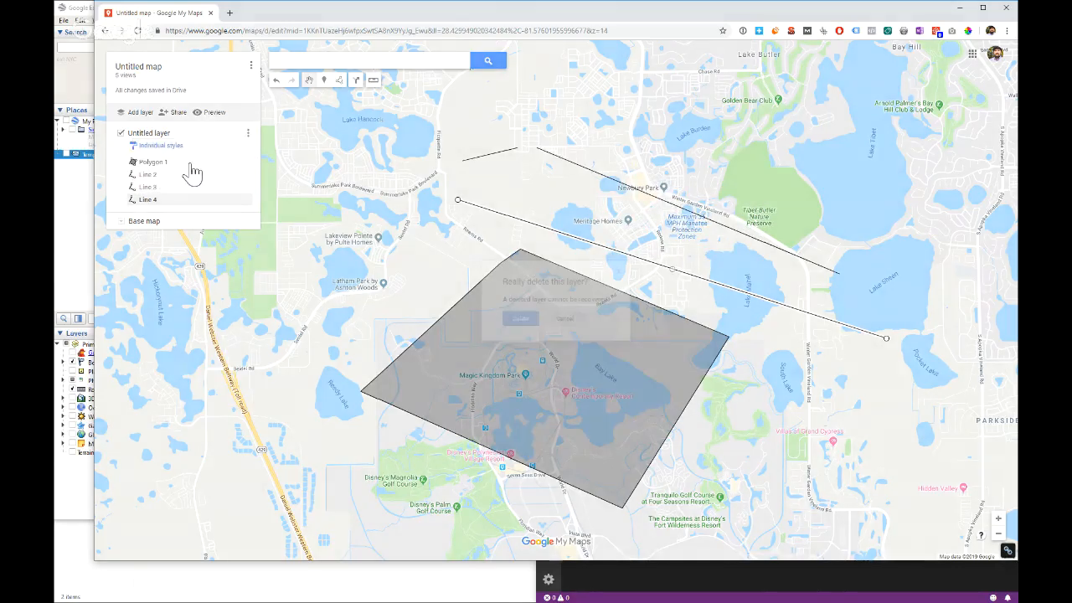
key("Return")
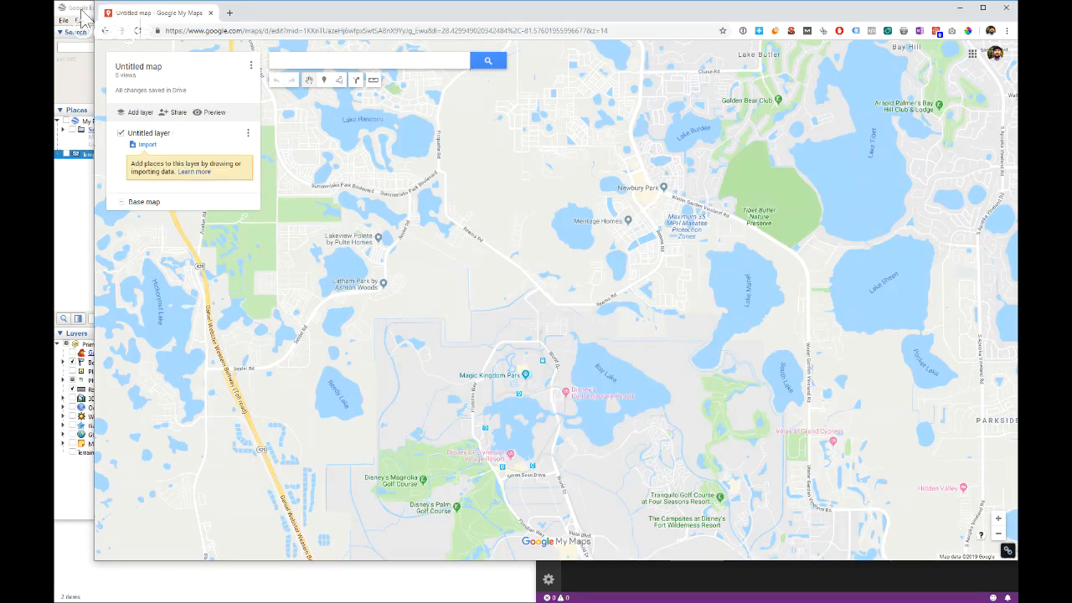
left_click(84, 19)
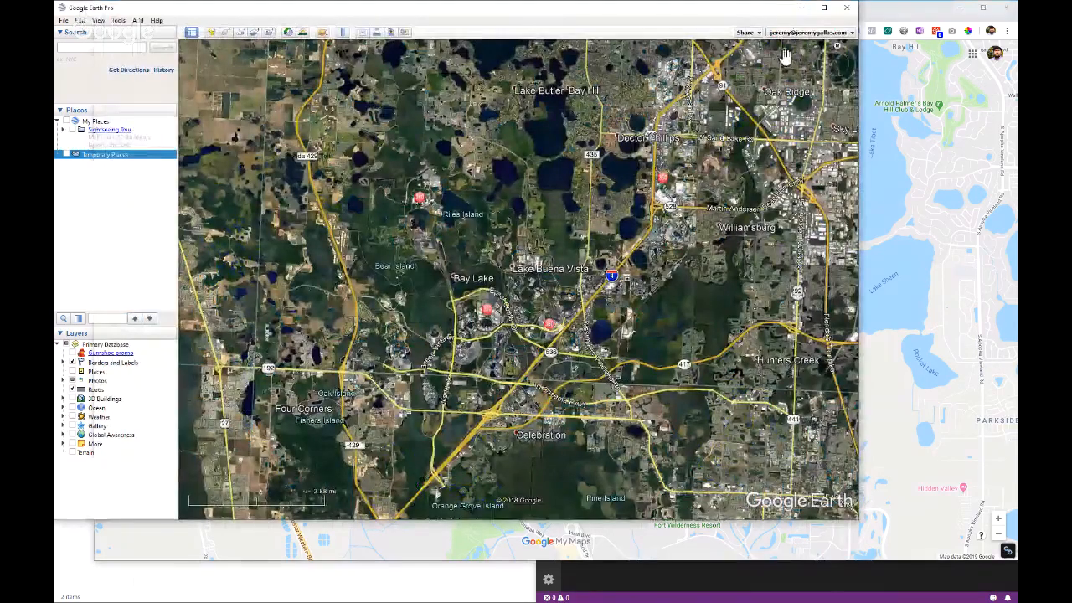
scroll(527, 246, "up", 1)
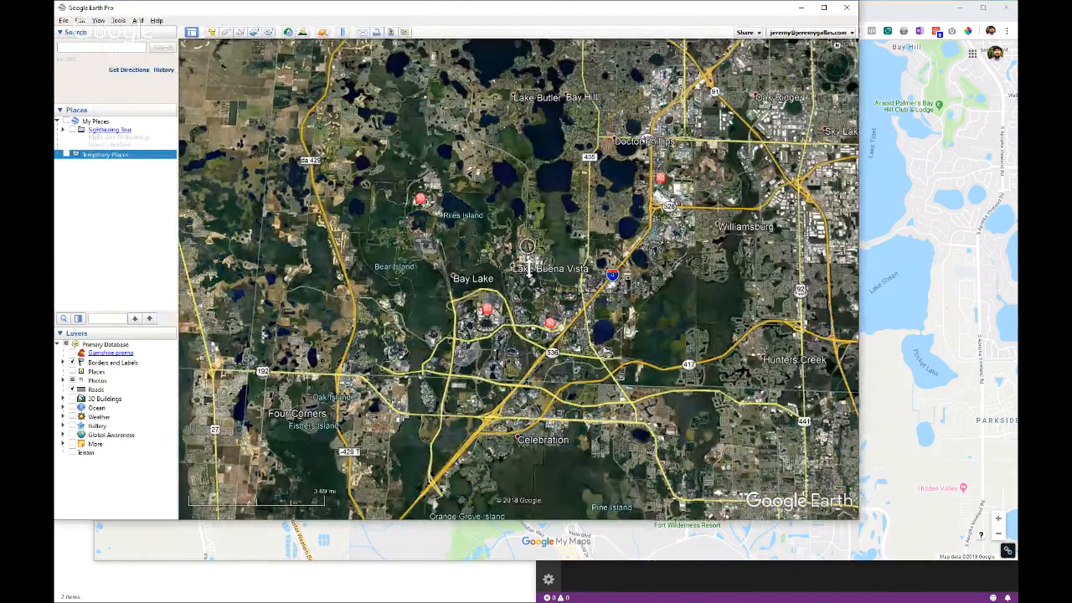
scroll(528, 247, "down", 1)
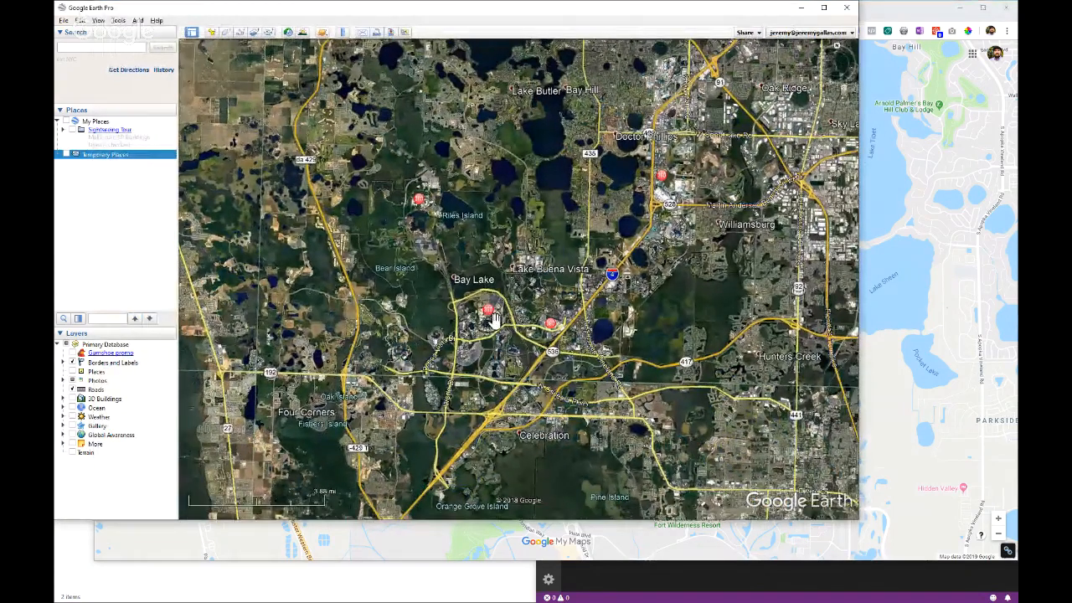
key("alt+Tab")
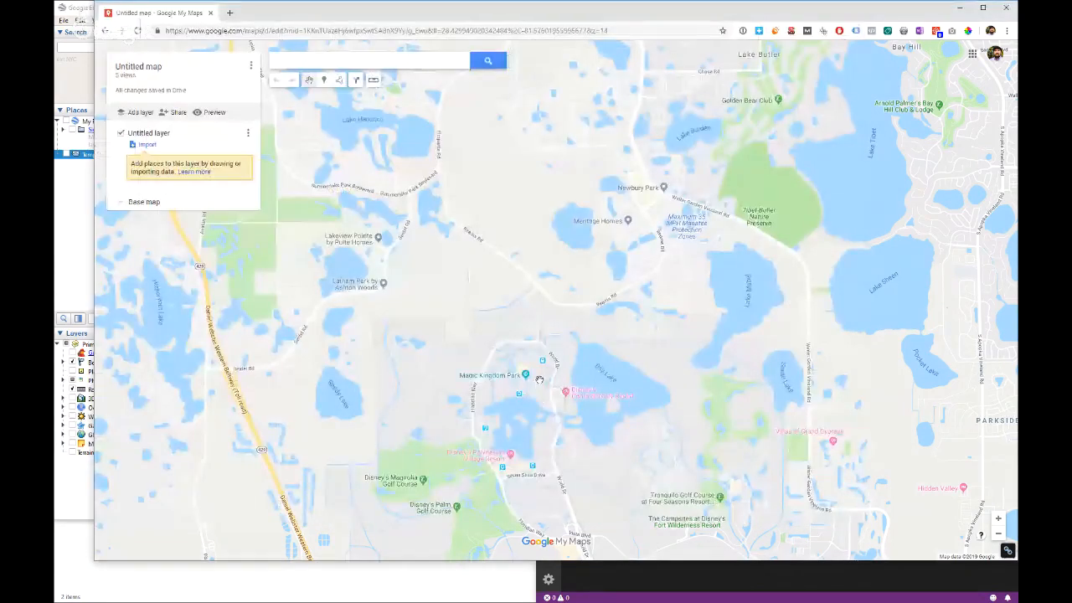
left_click_drag(561, 348, 581, 261)
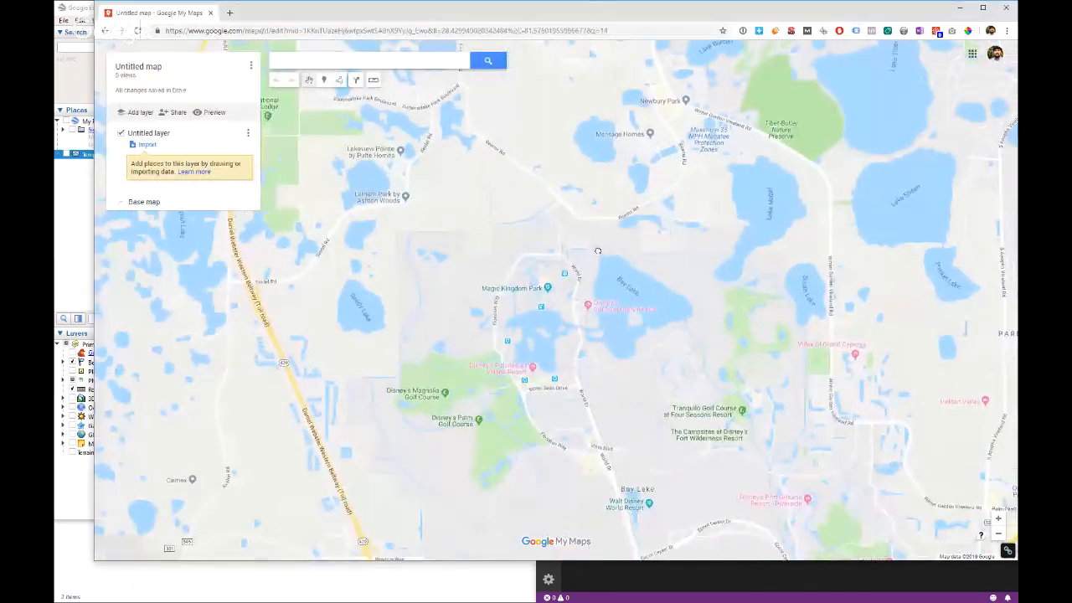
Step: Switch to Google Earth Pro and turn on the visibility of My Places with its Sightseeing Tour folder
left_click(83, 17)
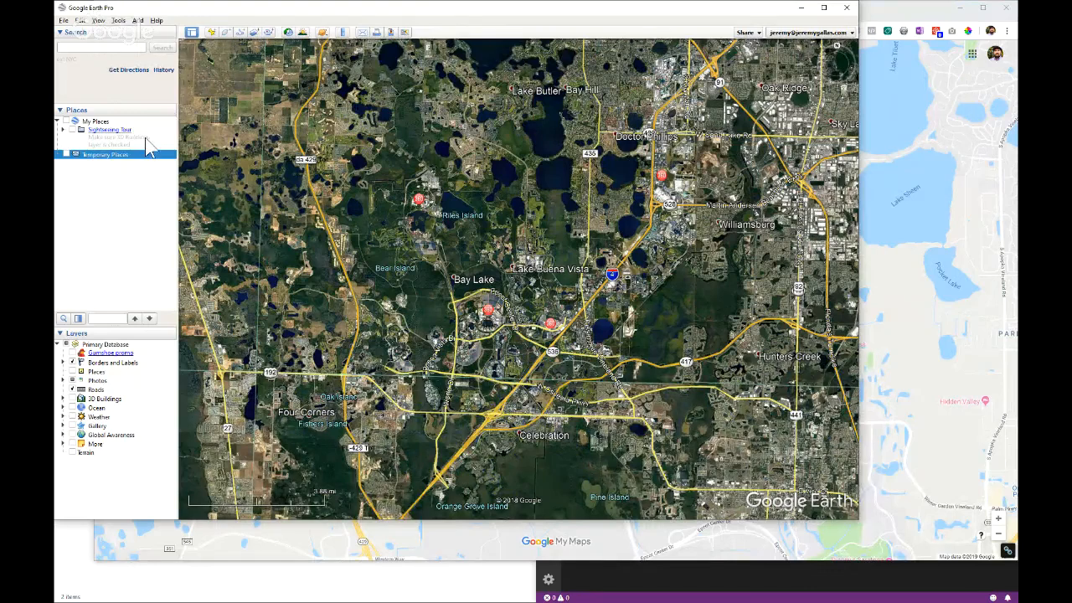
left_click(114, 193)
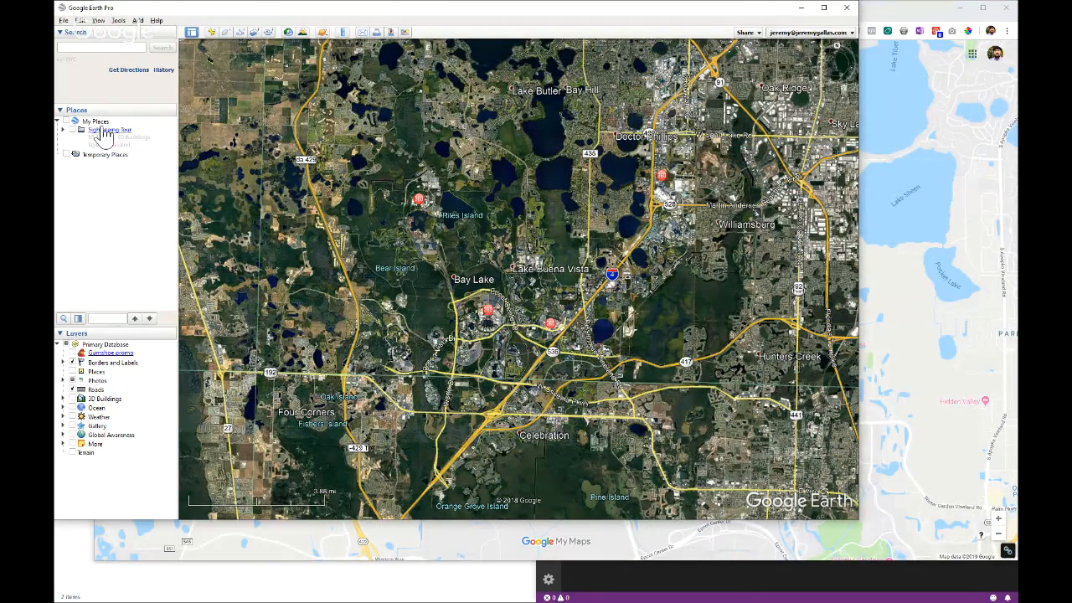
left_click(67, 122)
left_click(73, 130)
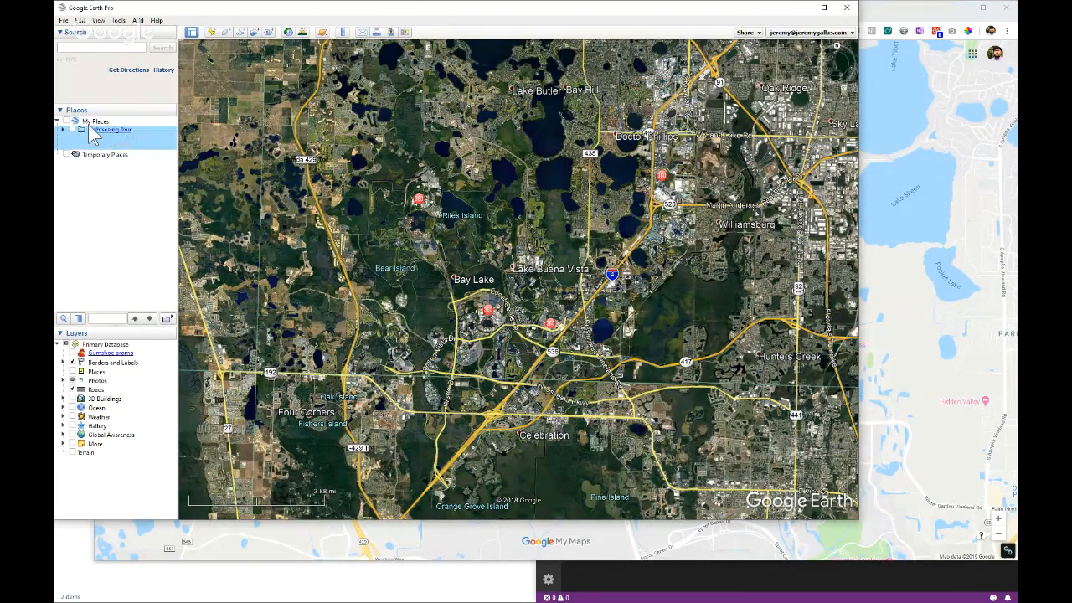
left_click(70, 123)
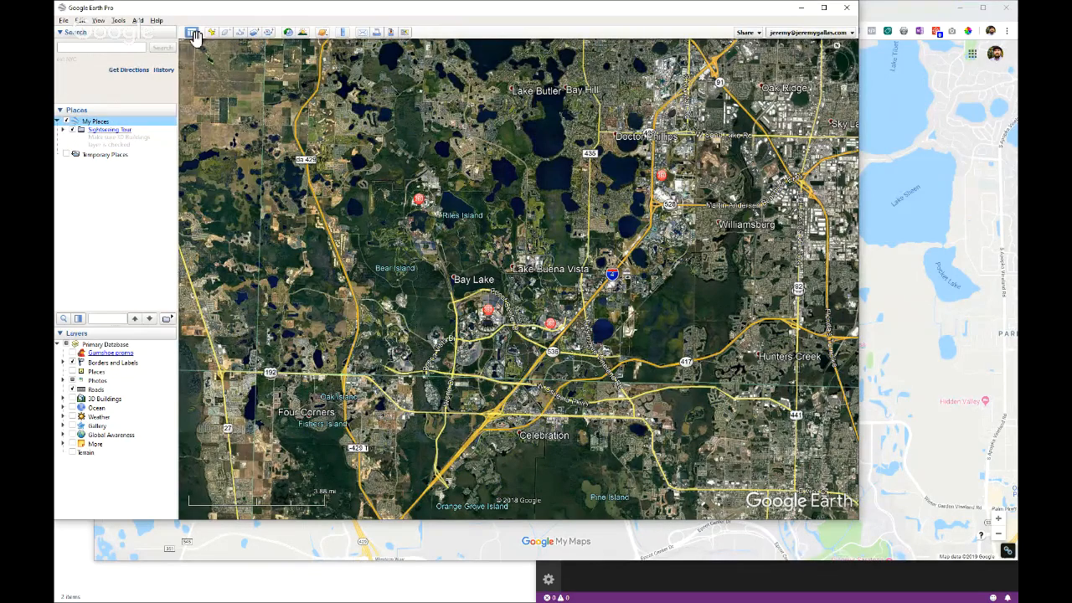
Step: Create a new folder named Test Circle in My Places
left_click(137, 20)
left_click(155, 40)
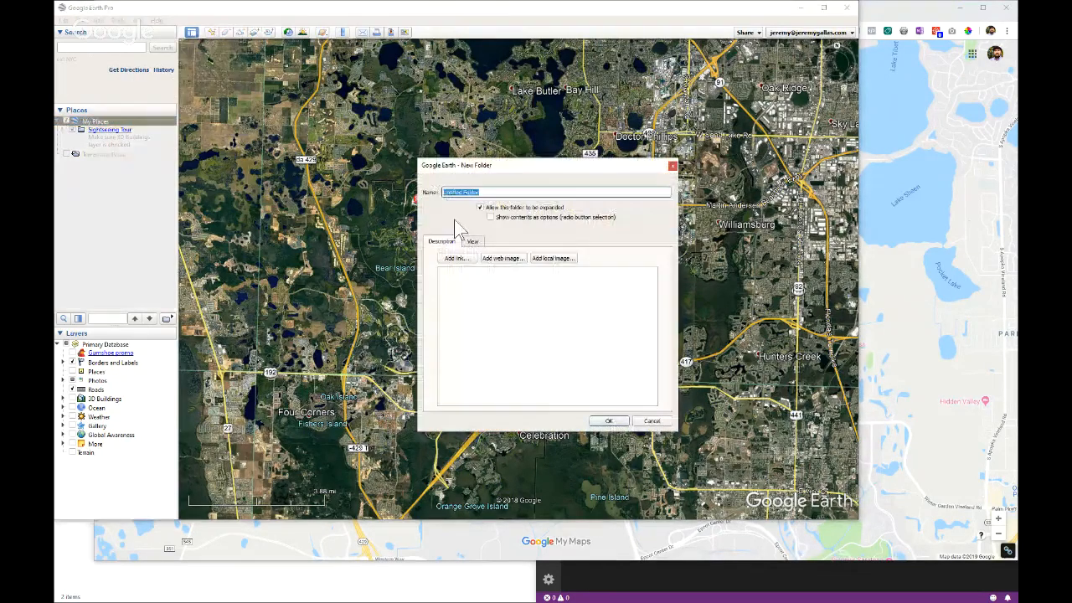
type("Test Circle")
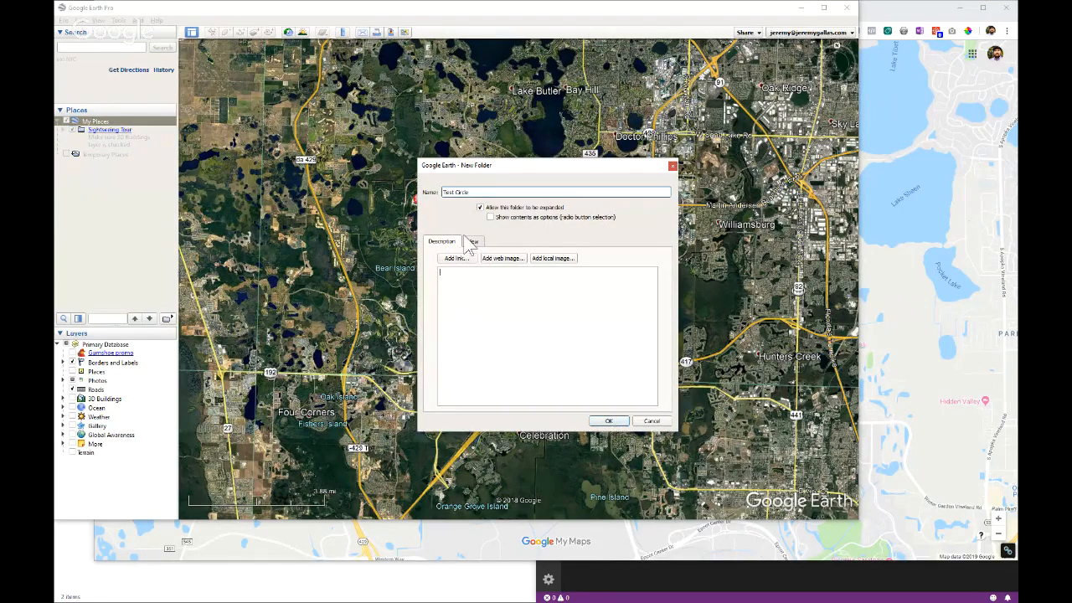
left_click(609, 421)
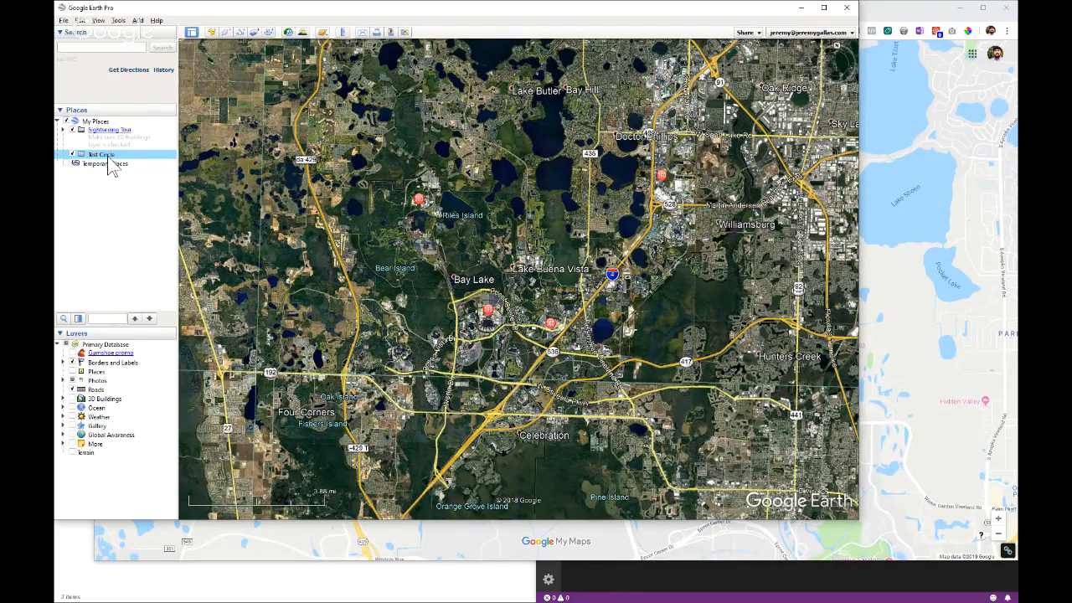
Step: Open the Ruler for measuring a circle with its radius in miles, keeping its window clear of Magic Kingdom
left_click(118, 20)
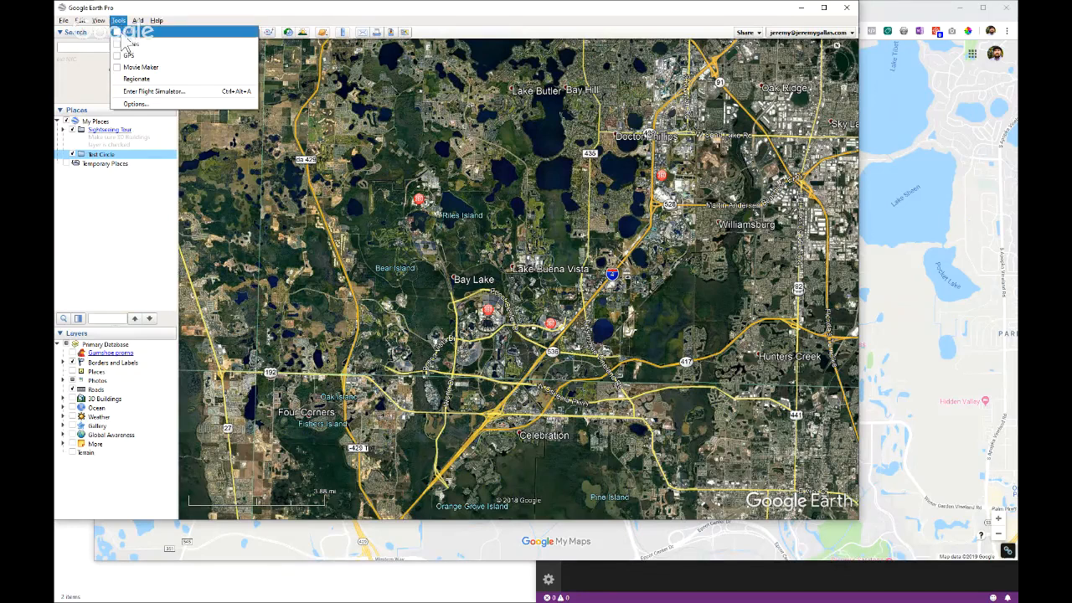
left_click(126, 32)
left_click_drag(174, 217, 231, 220)
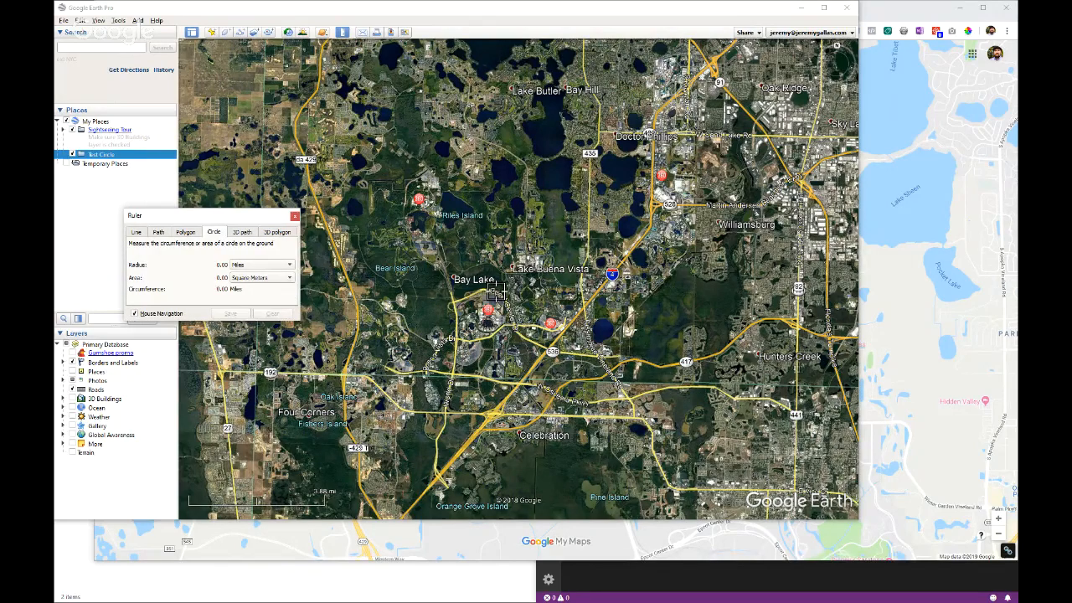
left_click_drag(235, 223, 211, 225)
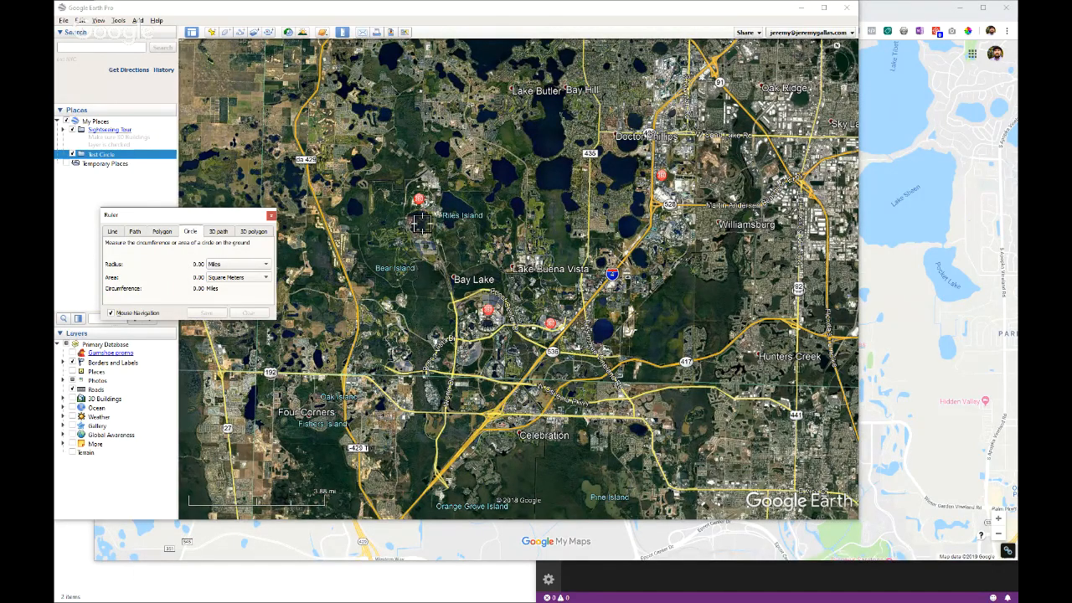
Step: Draw a circle with a radius of 5.00 miles centred on the Magic Kingdom hub
scroll(399, 165, "up", 1)
scroll(399, 164, "up", 5)
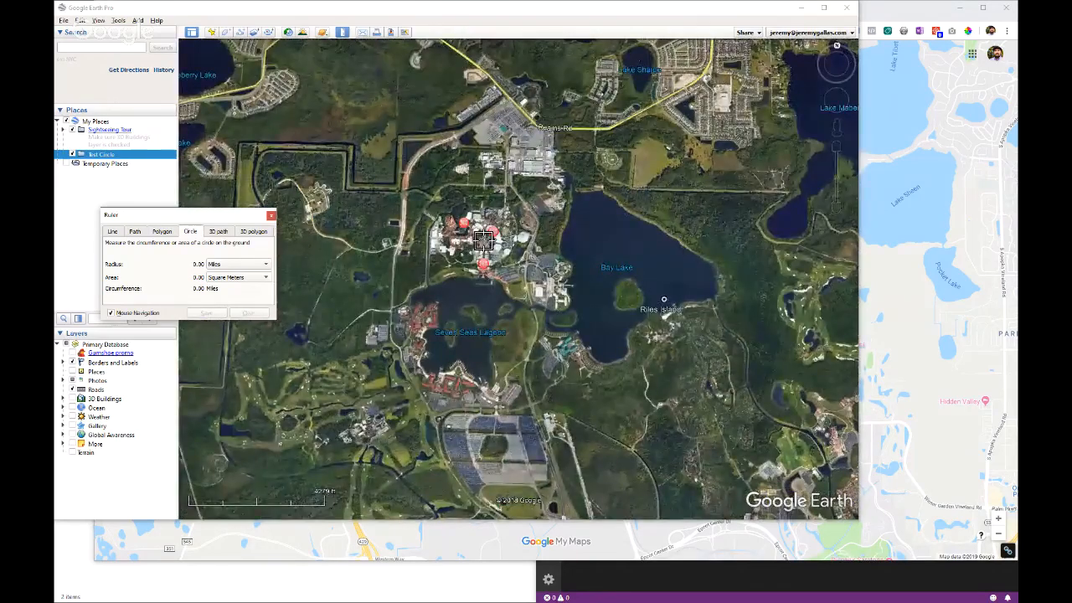
scroll(483, 245, "up", 2)
scroll(484, 255, "up", 2)
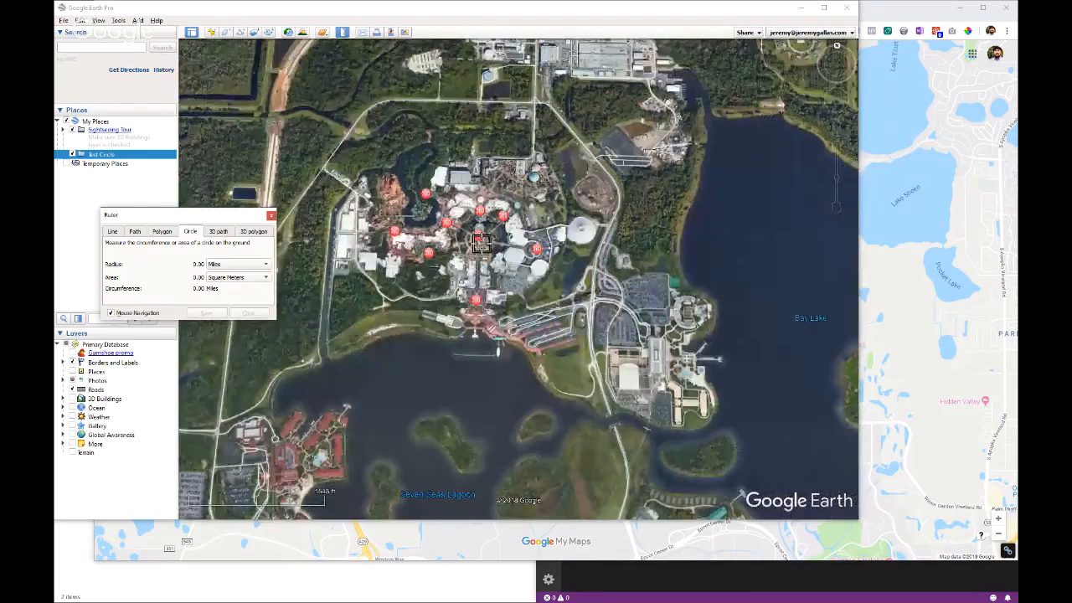
scroll(478, 234, "up", 2)
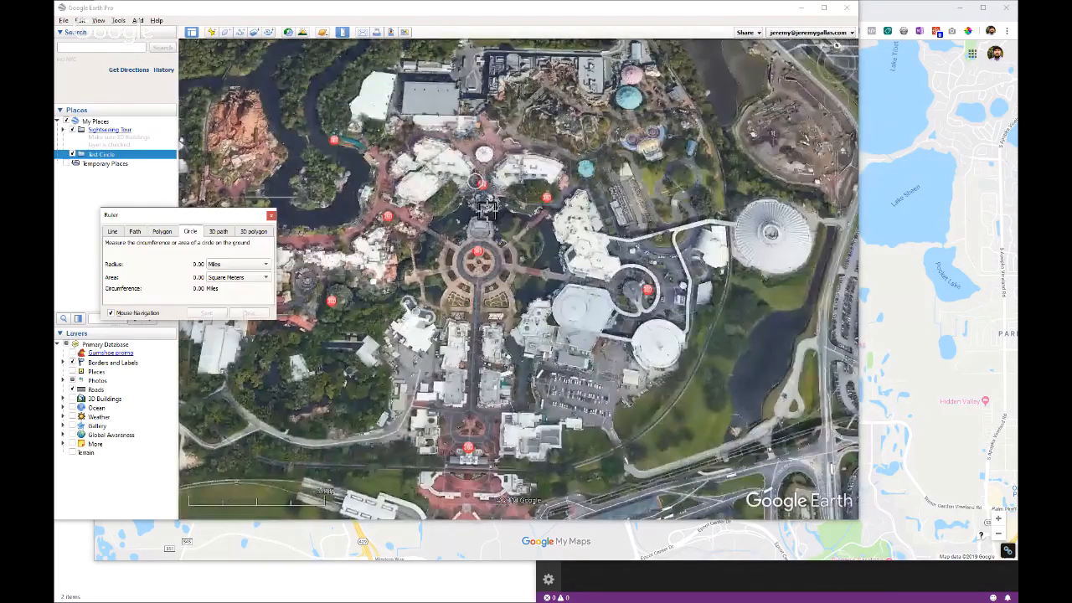
scroll(478, 291, "up", 1)
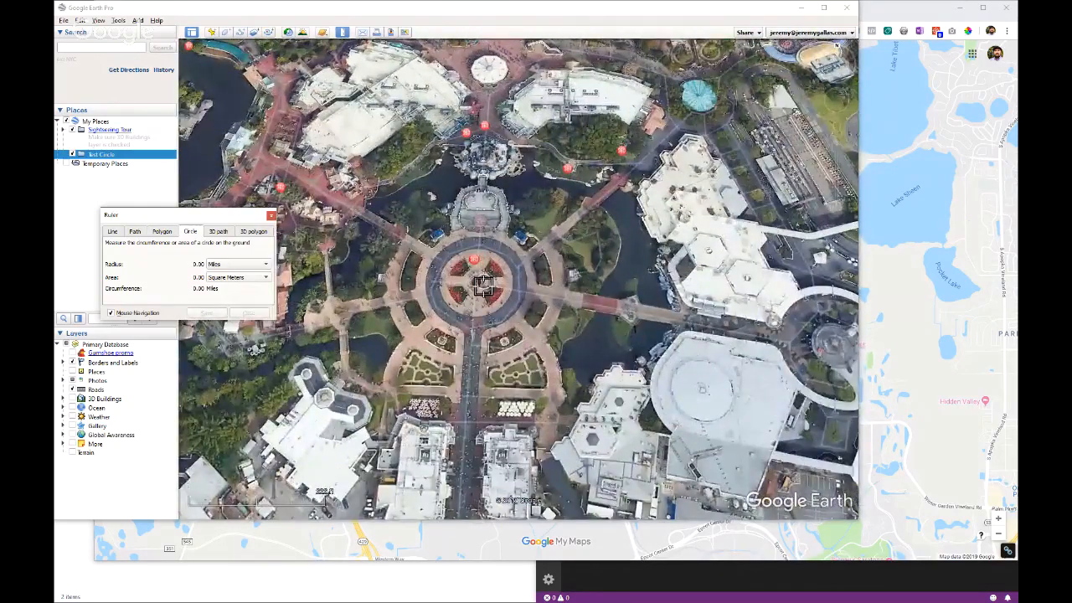
scroll(480, 293, "down", 4)
scroll(478, 300, "down", 3)
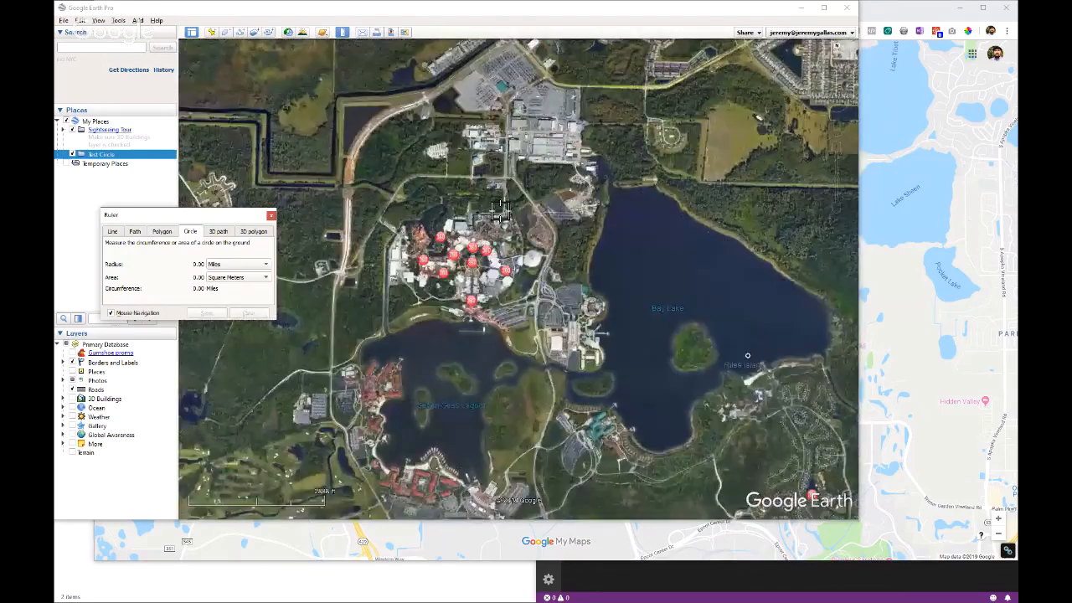
mouse_move(474, 264)
left_mouse_down()
mouse_move(634, 383)
mouse_move(756, 433)
left_mouse_up()
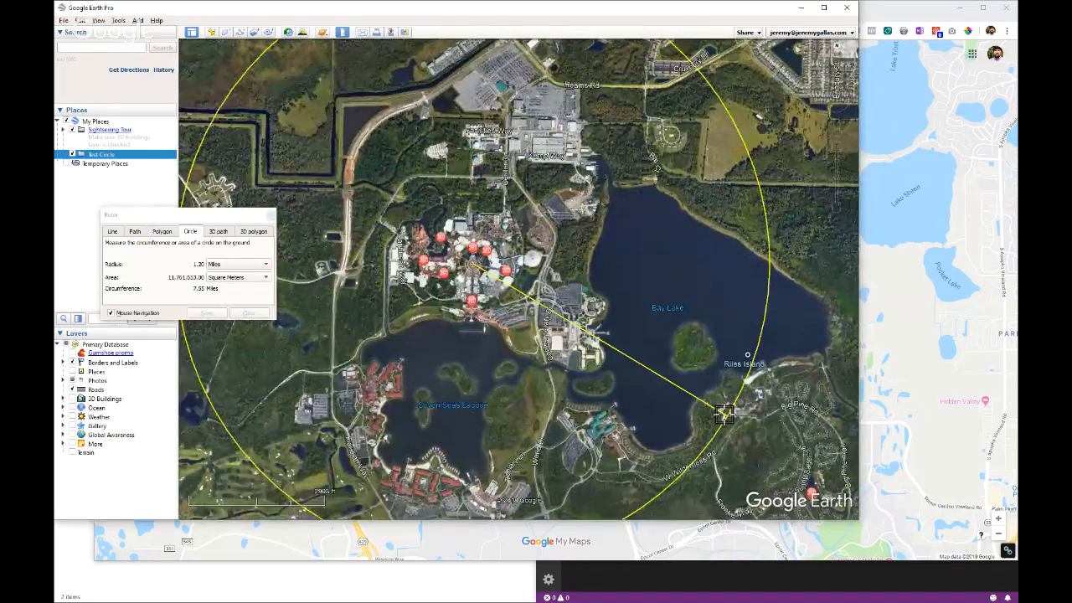
scroll(730, 407, "down", 3)
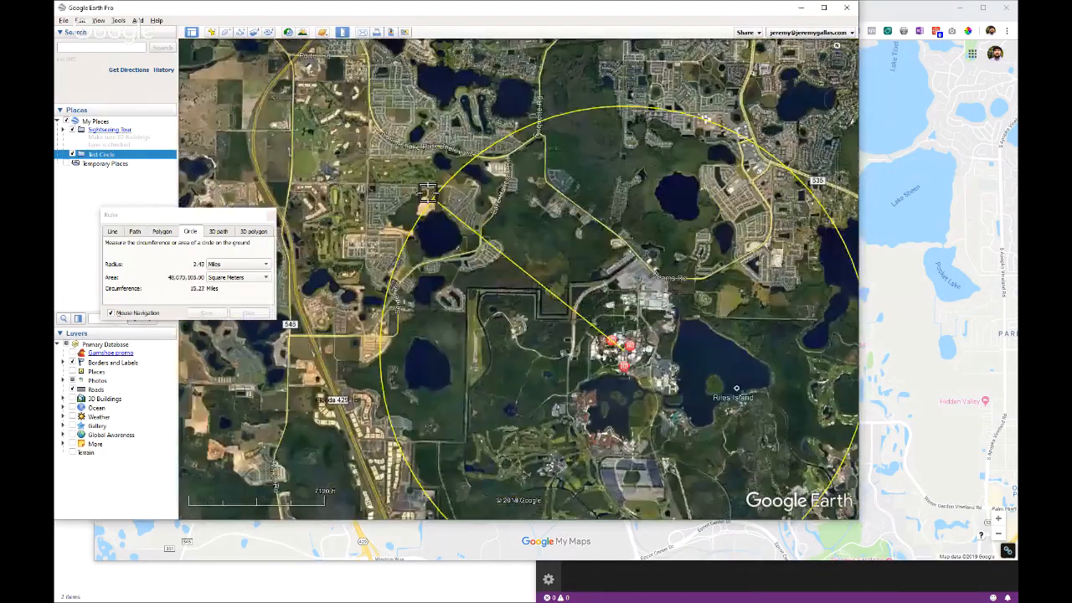
left_click_drag(427, 193, 243, 139)
scroll(243, 139, "down", 2)
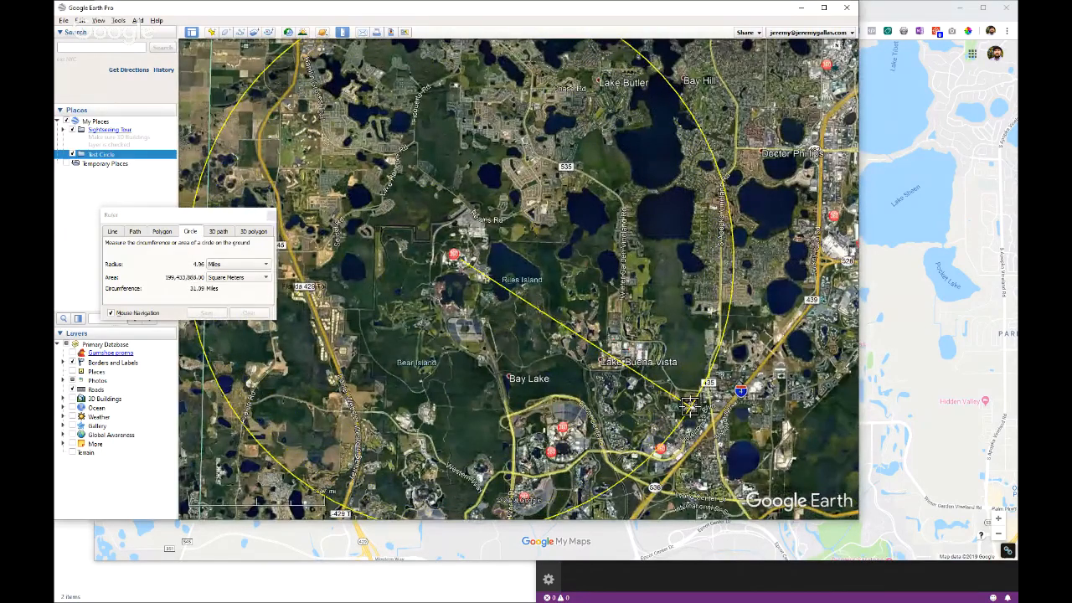
left_click(692, 407)
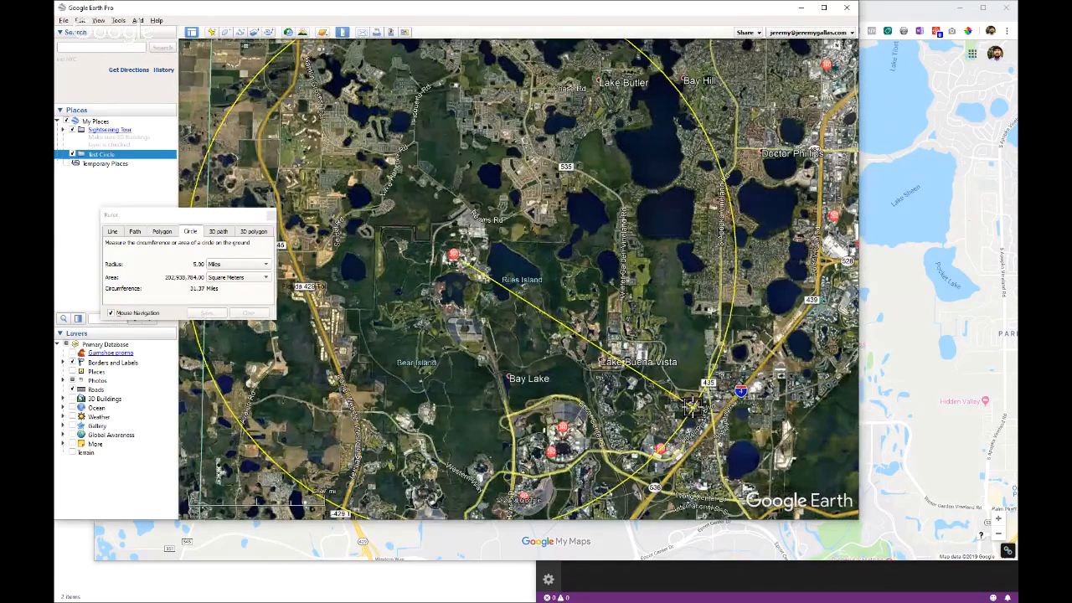
Step: Save the circle as "5mi - Magic Kingdom" and move it into the Test Circle folder
left_click(207, 313)
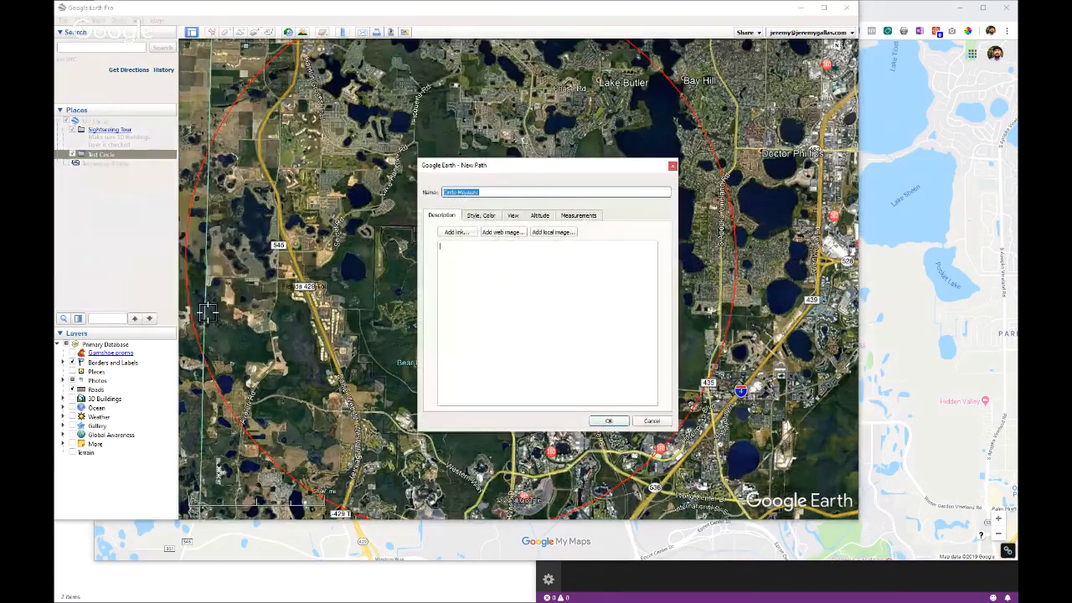
left_click(496, 192)
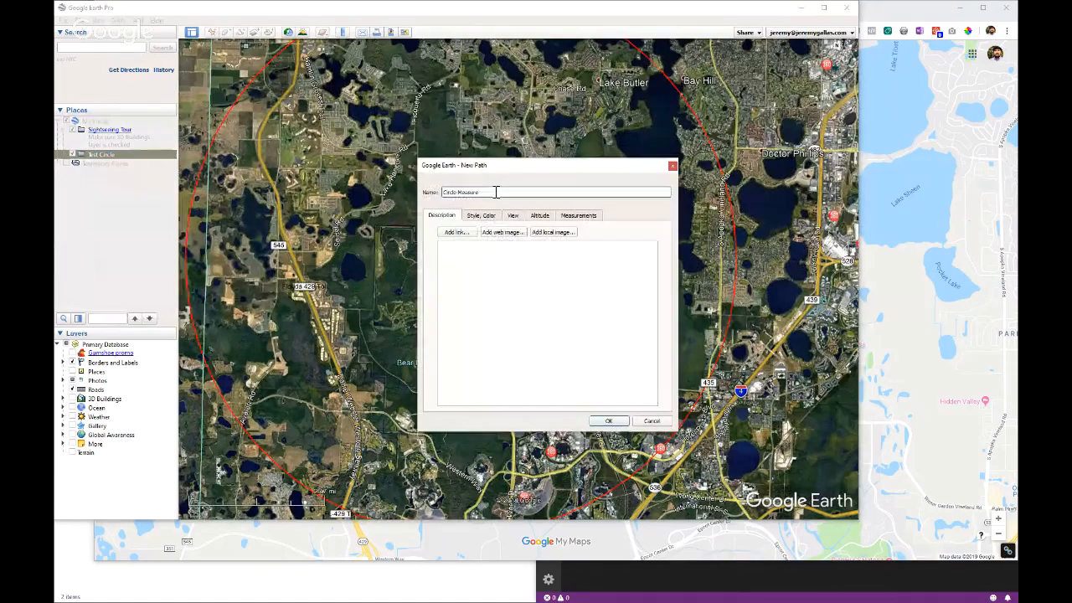
triple_click(496, 191)
type("S")
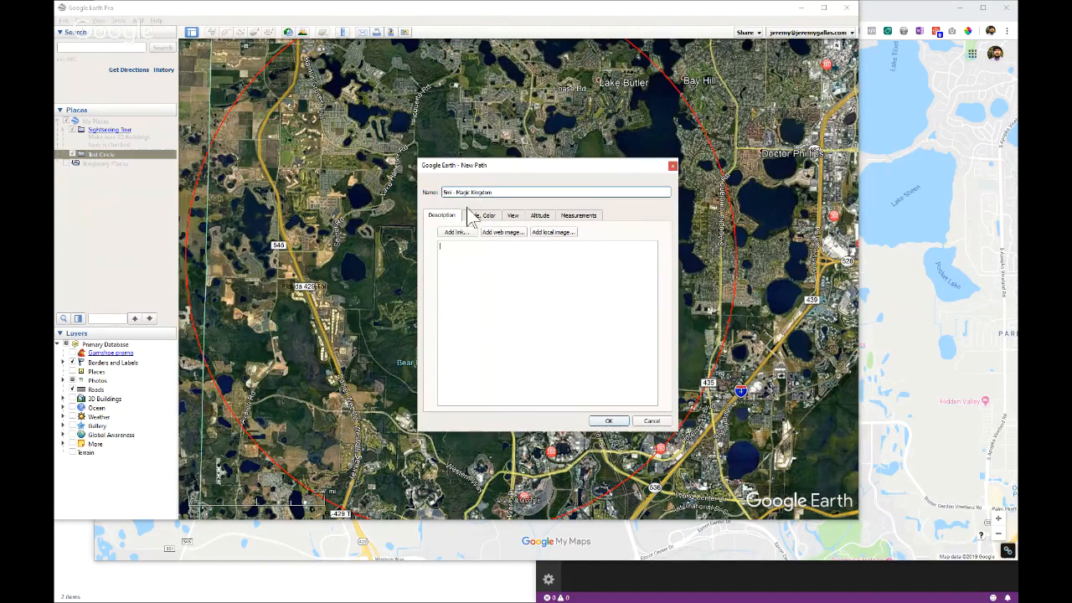
left_click(482, 217)
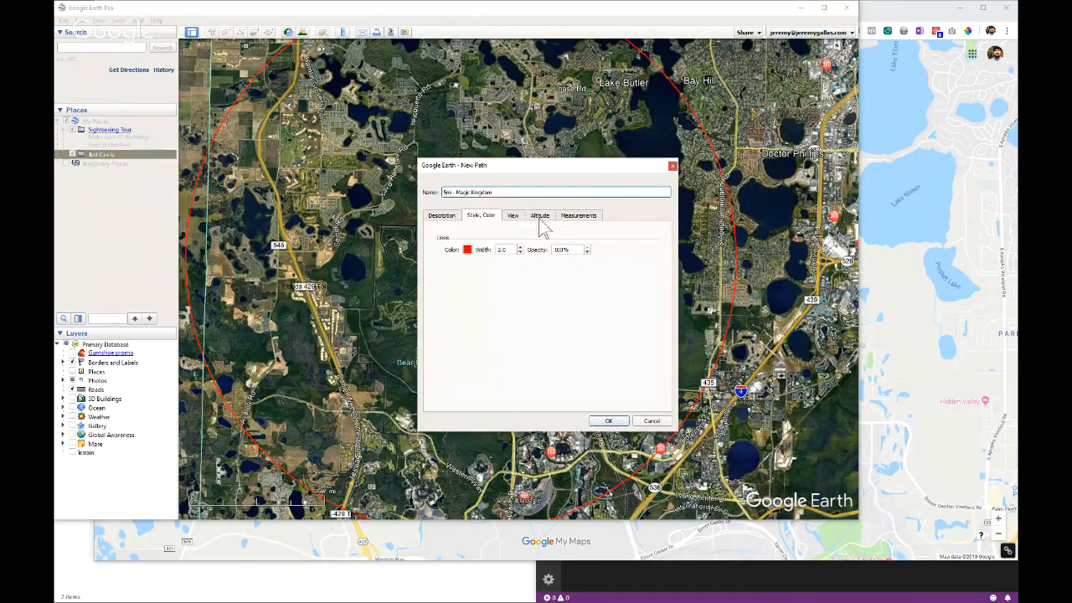
left_click(437, 218)
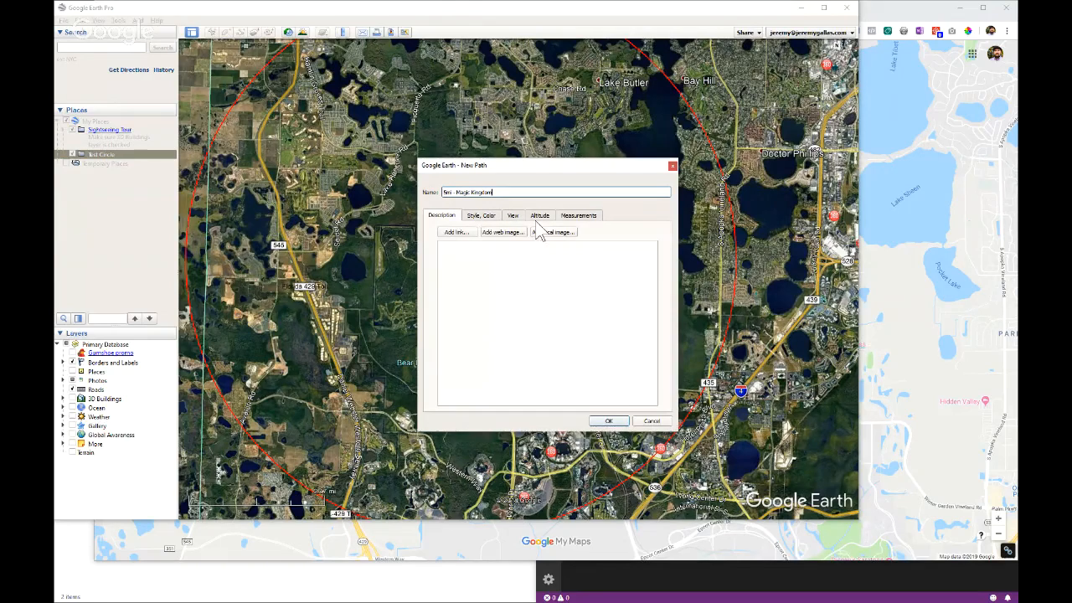
left_click(610, 422)
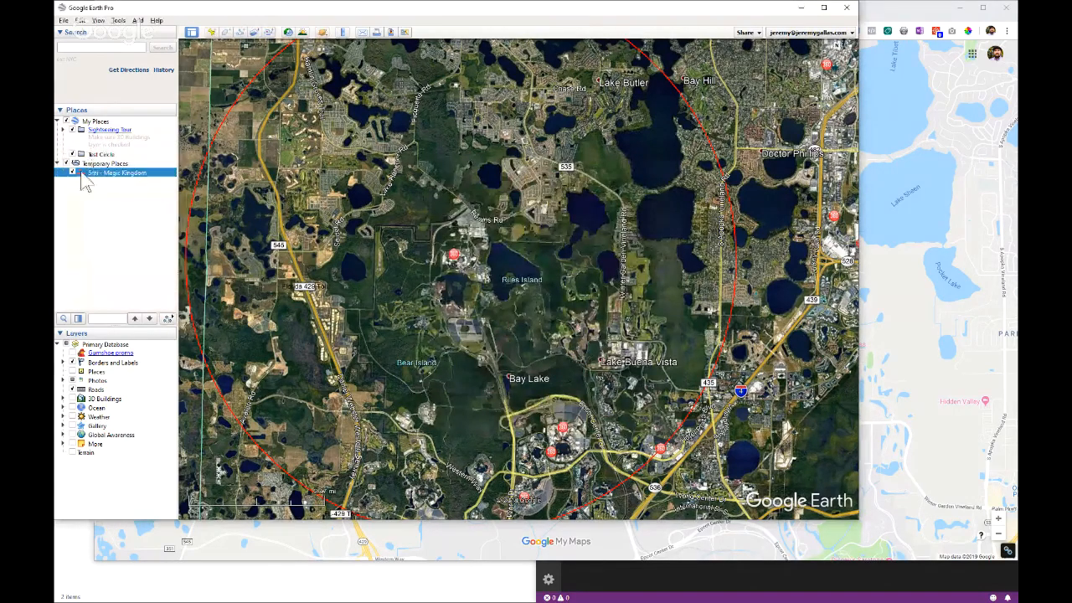
left_click_drag(120, 179, 108, 160)
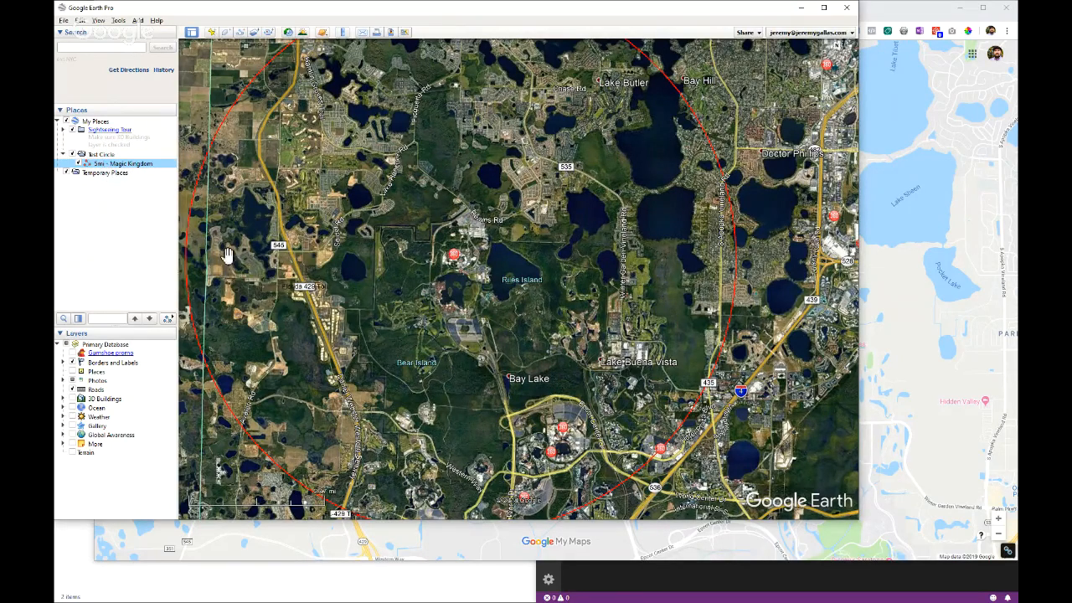
Step: Draw a Ruler polygon with a perimeter of about 4.24 miles between Magic Kingdom and Bay Lake
scroll(463, 291, "up", 1)
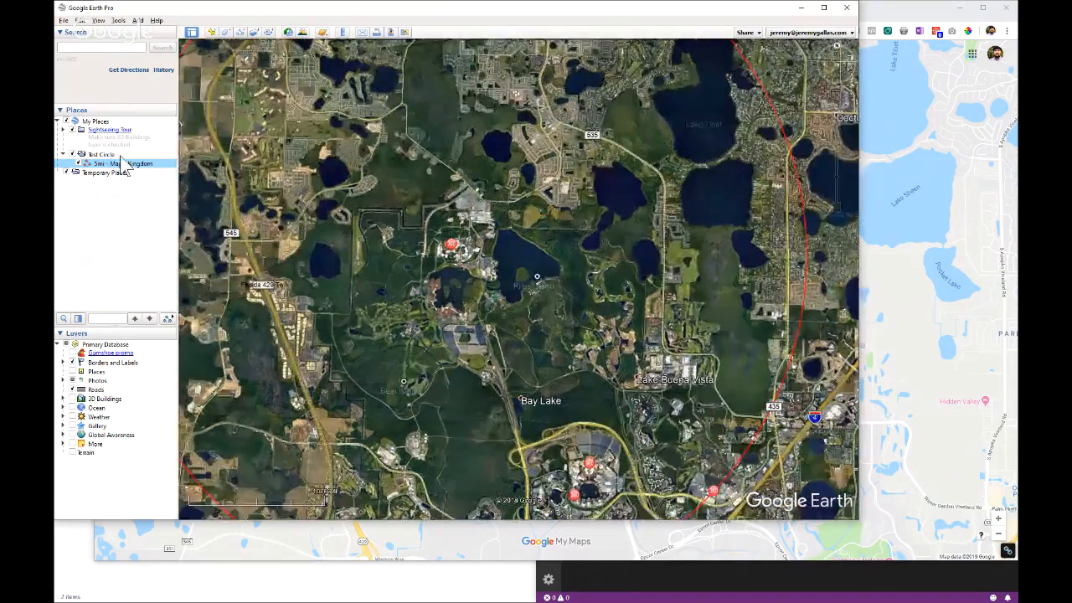
left_click(118, 20)
left_click(132, 44)
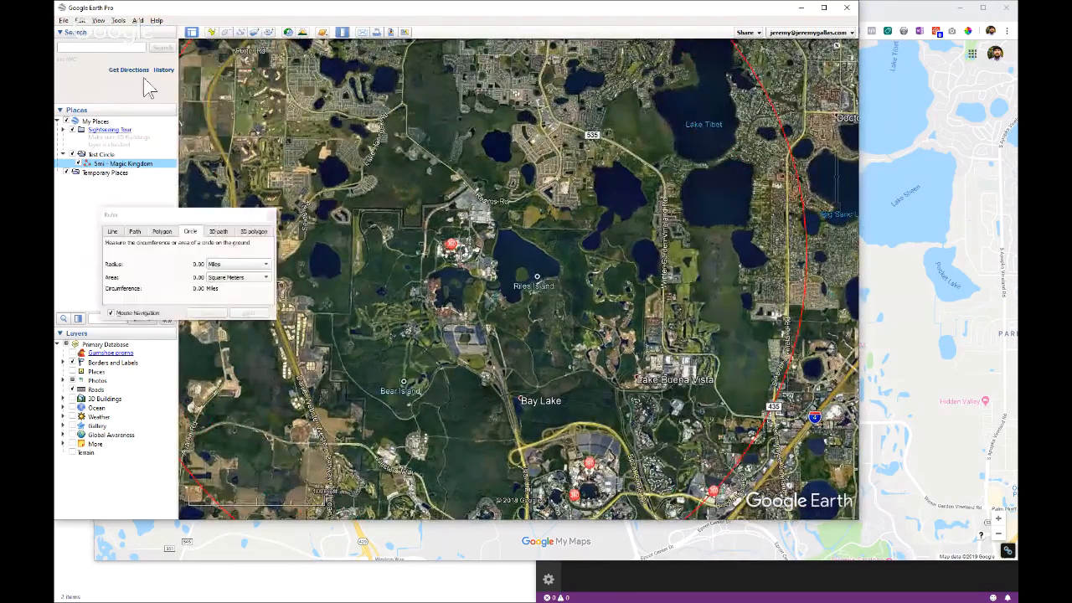
left_click(162, 231)
left_click_drag(209, 216, 221, 194)
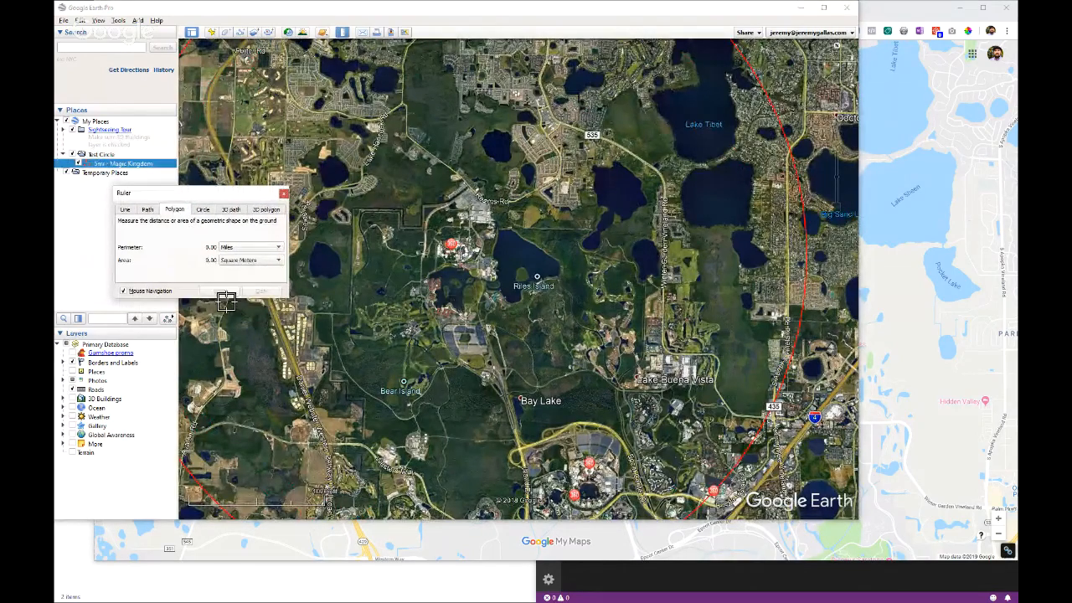
left_click(488, 215)
left_click_drag(394, 229, 405, 235)
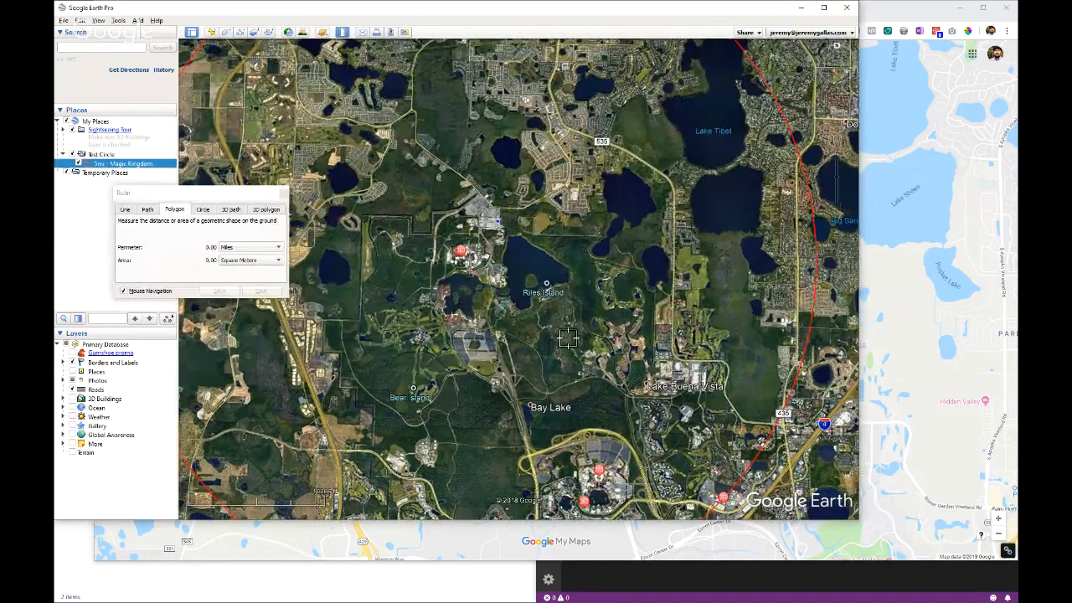
mouse_move(526, 221)
left_mouse_down()
mouse_move(570, 253)
mouse_move(495, 247)
left_mouse_up()
left_click(532, 240)
left_click(494, 263)
left_click(532, 314)
left_click(572, 274)
left_click_drag(443, 203, 423, 212)
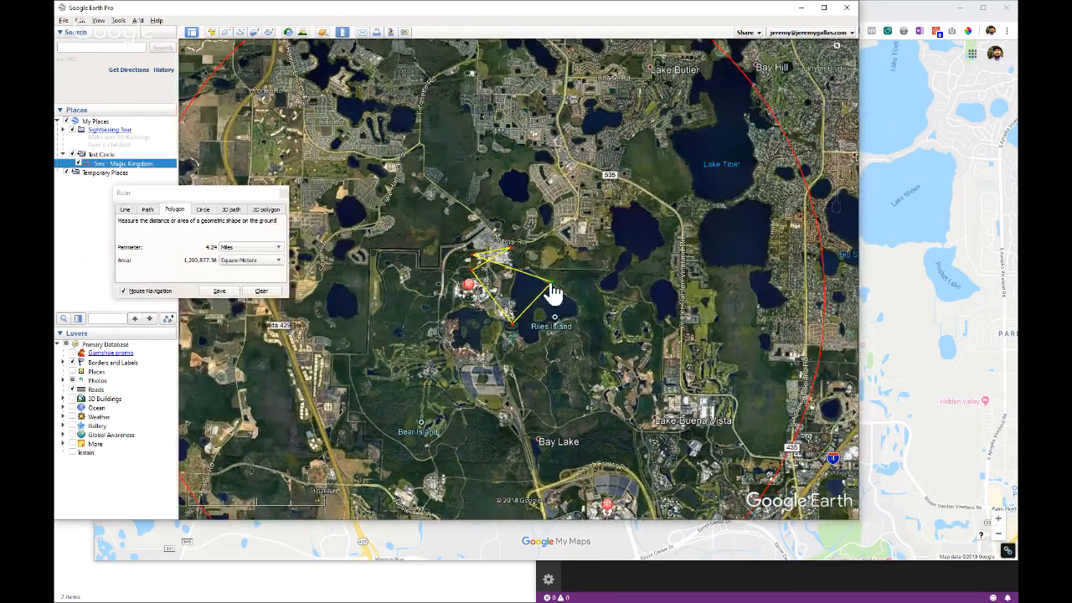
Step: Save the measured polygon with its area style set to Filled+Outlined at 50% opacity
left_click(219, 291)
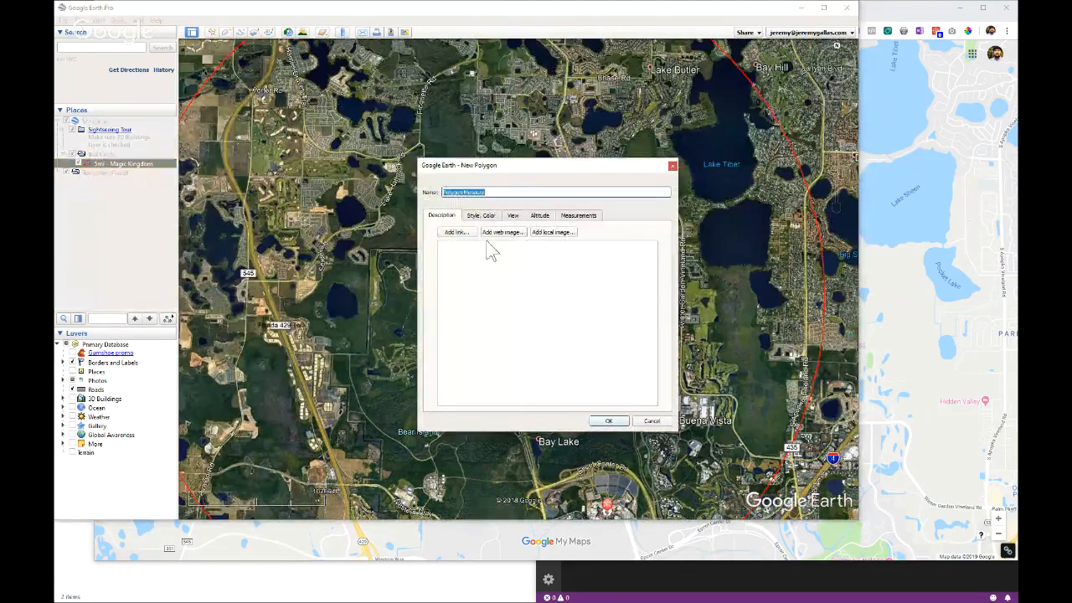
left_click(481, 216)
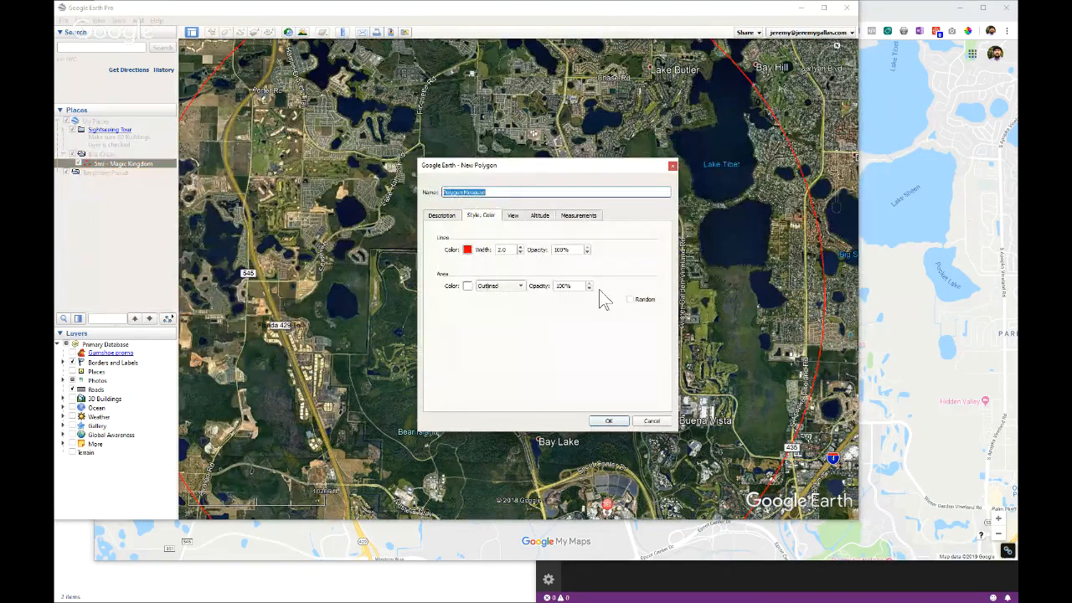
left_click_drag(582, 287, 513, 289)
type("50%")
left_click(517, 288)
left_click(506, 299)
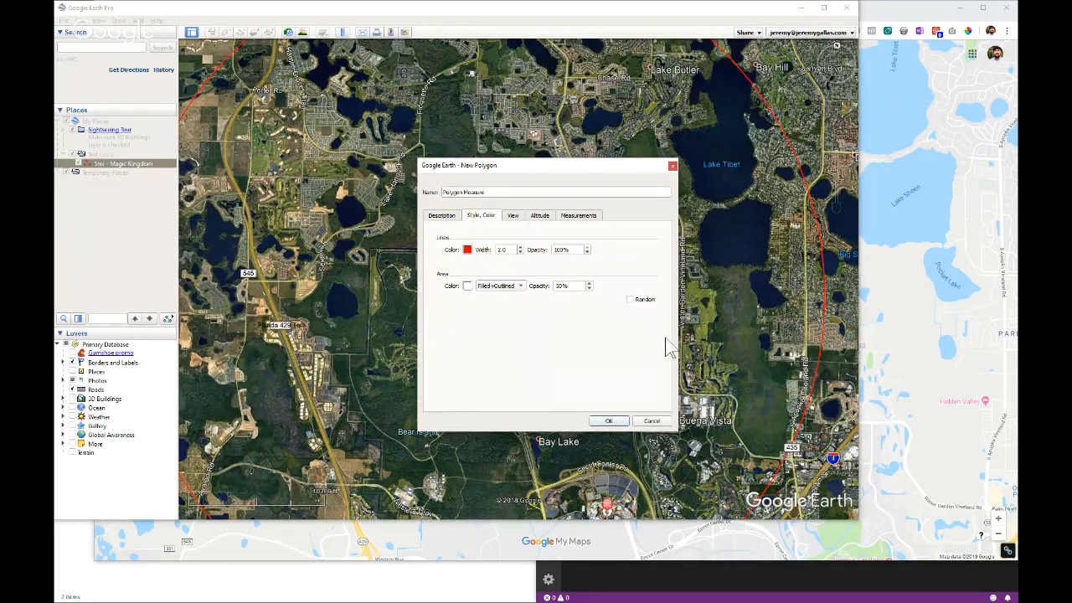
left_click(611, 421)
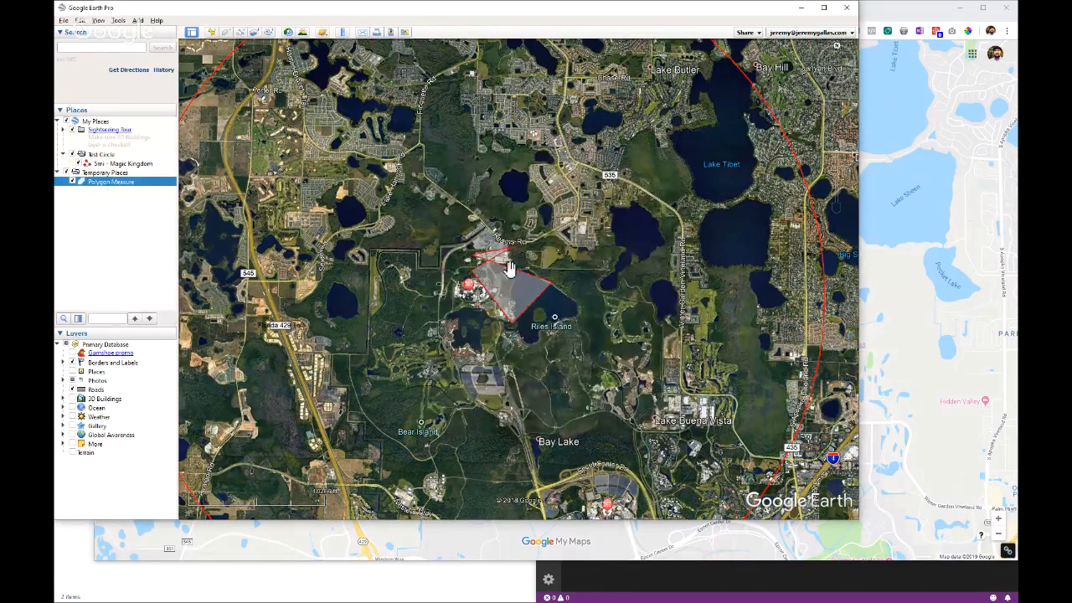
Step: Move the saved polygon into the Test Circle folder
left_click_drag(72, 186, 98, 154)
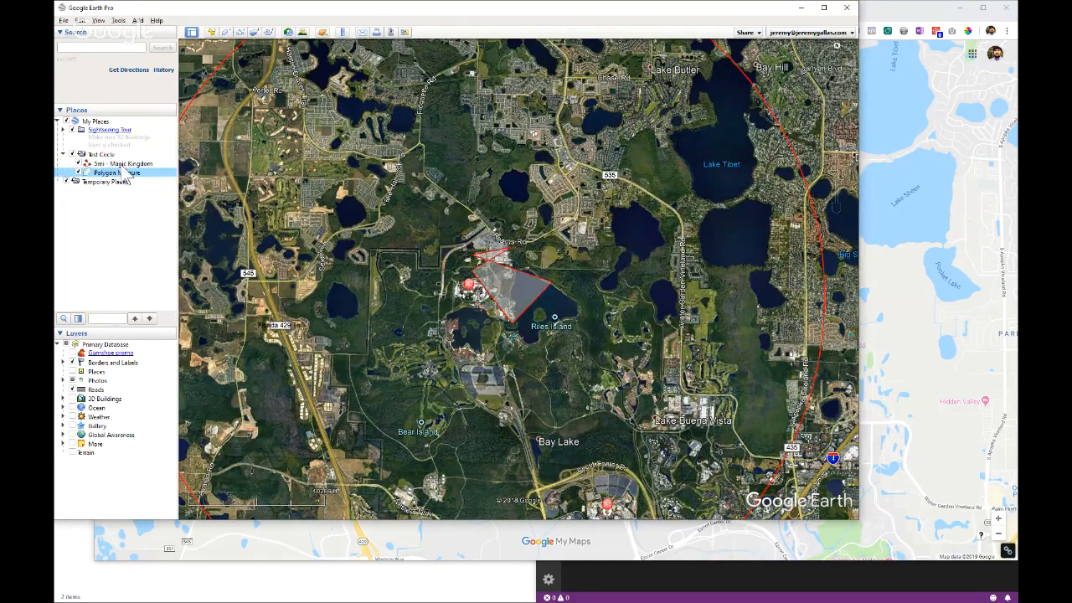
scroll(388, 234, "down", 2)
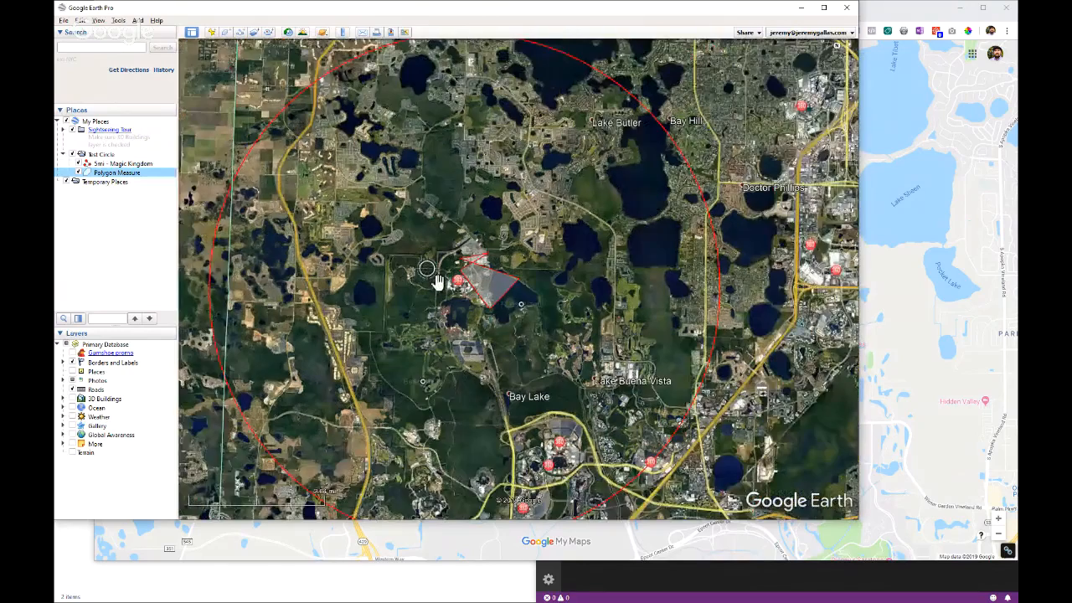
scroll(449, 286, "down", 2)
scroll(458, 291, "up", 3)
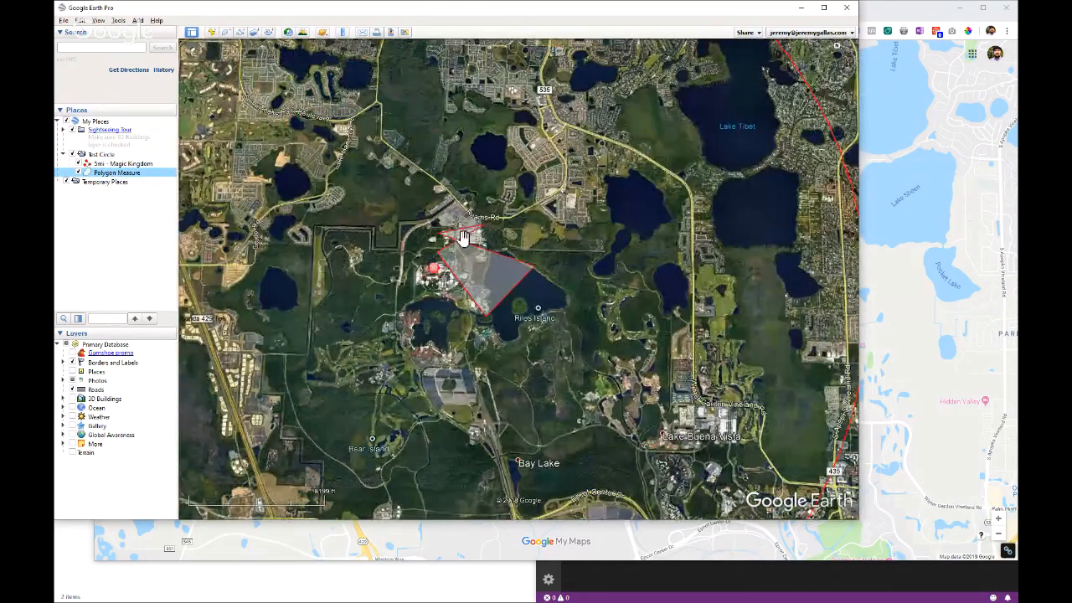
Step: Switch to Google My Maps, save a triangular polygon about 6.12 mi around from Heritage Homes to South Lake, and open its style options
key("alt+Tab")
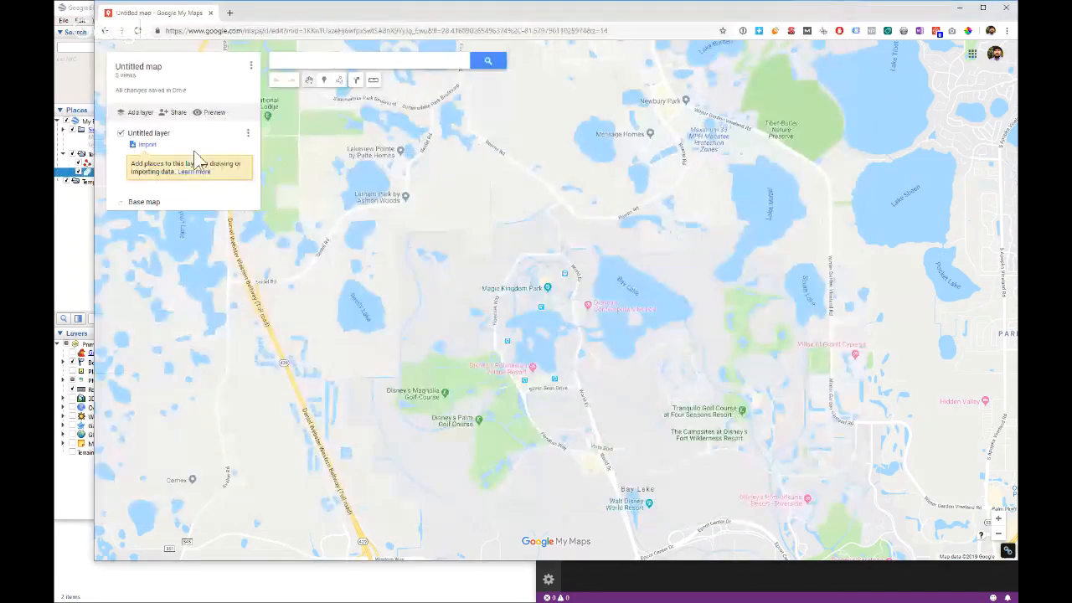
left_click(356, 80)
left_click(390, 99)
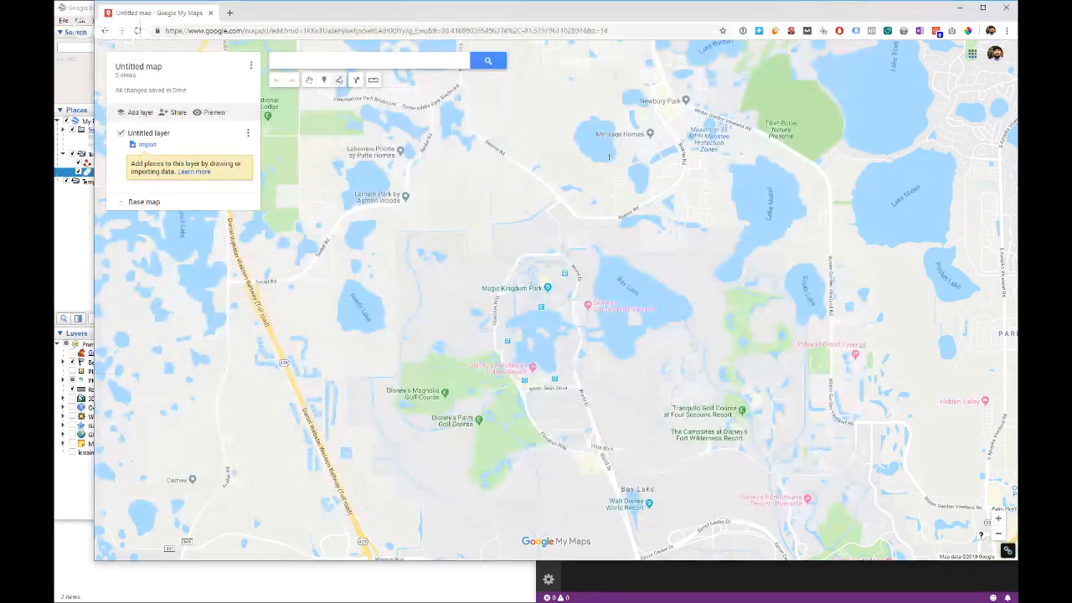
left_click(602, 177)
left_click(853, 293)
left_click(833, 323)
left_click(603, 177)
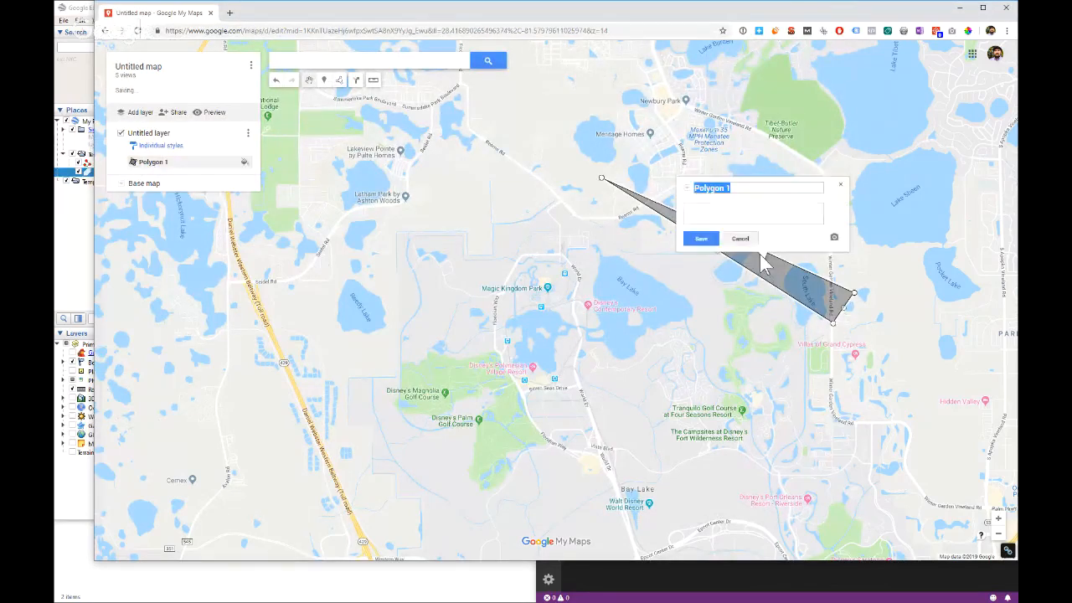
left_click(701, 239)
left_click(243, 162)
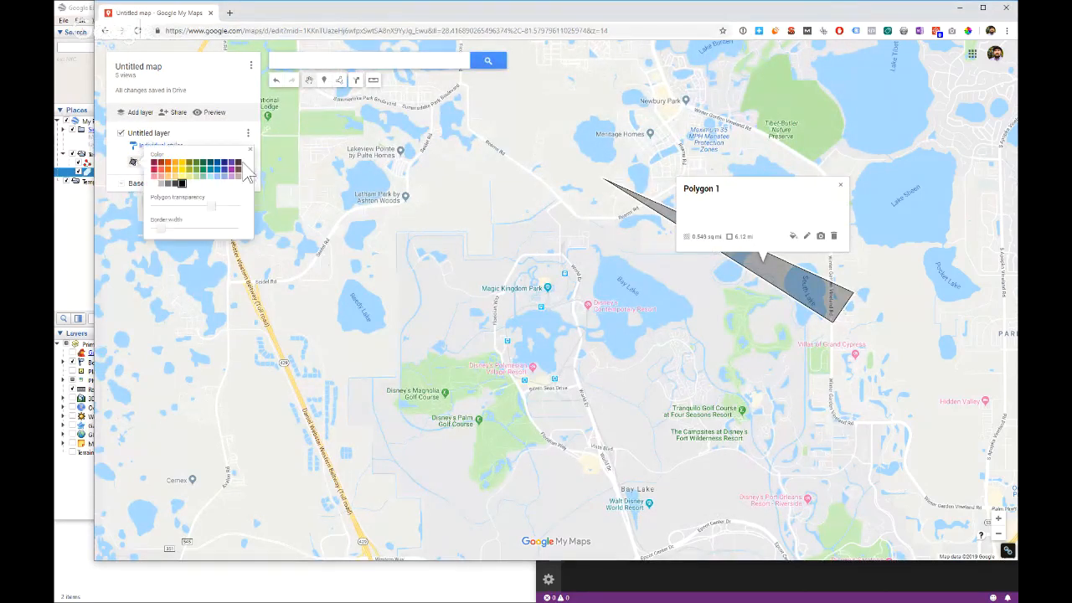
Step: Slightly adjust Polygon 1's transparency, widen its border a little, and close the style options
mouse_move(211, 205)
left_mouse_down()
mouse_move(225, 205)
mouse_move(215, 206)
left_mouse_up()
left_click_drag(162, 228, 172, 229)
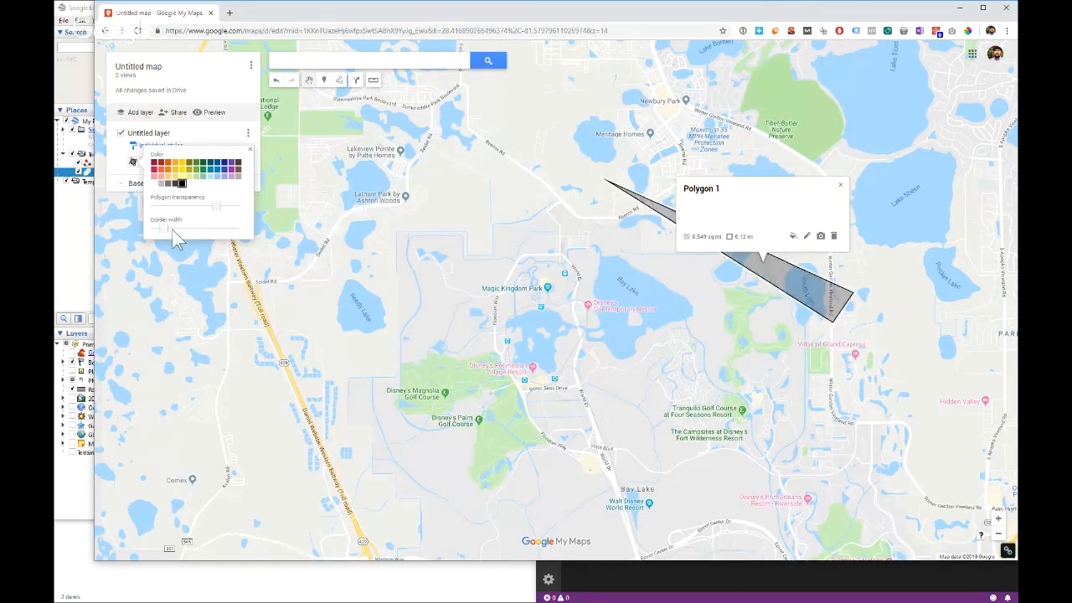
left_click(250, 149)
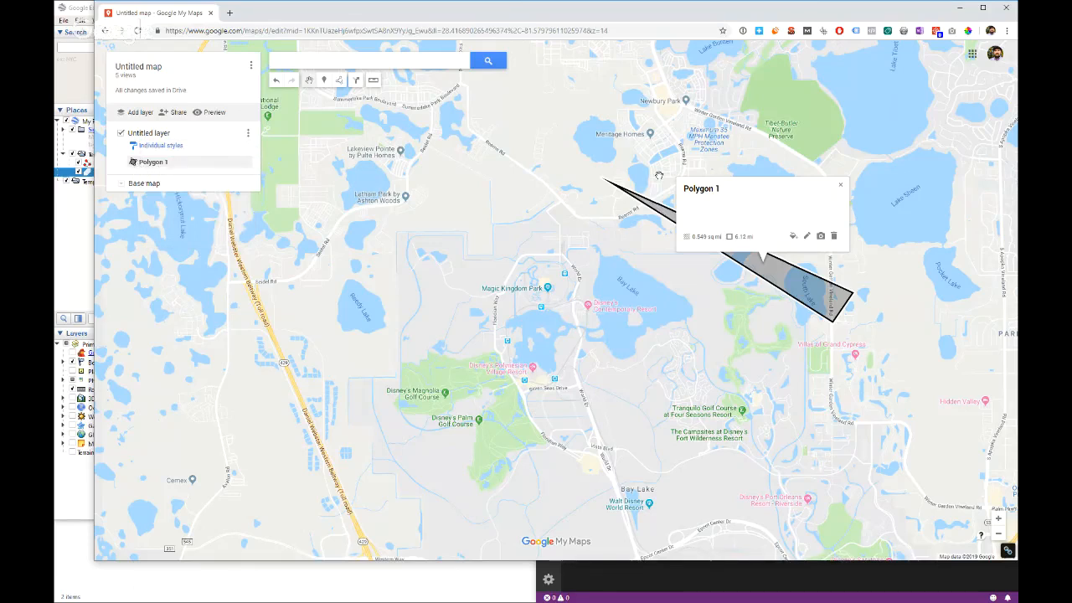
Step: Review the text editing and style options offered for Polygon 1 on the map and dismiss its details
left_click(807, 236)
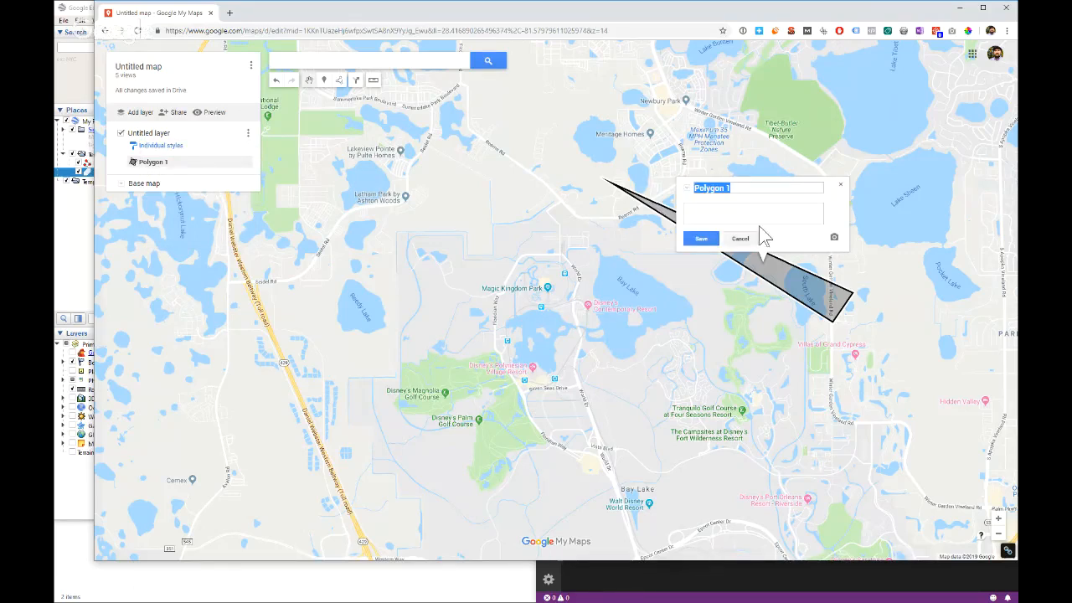
left_click(742, 240)
left_click(794, 236)
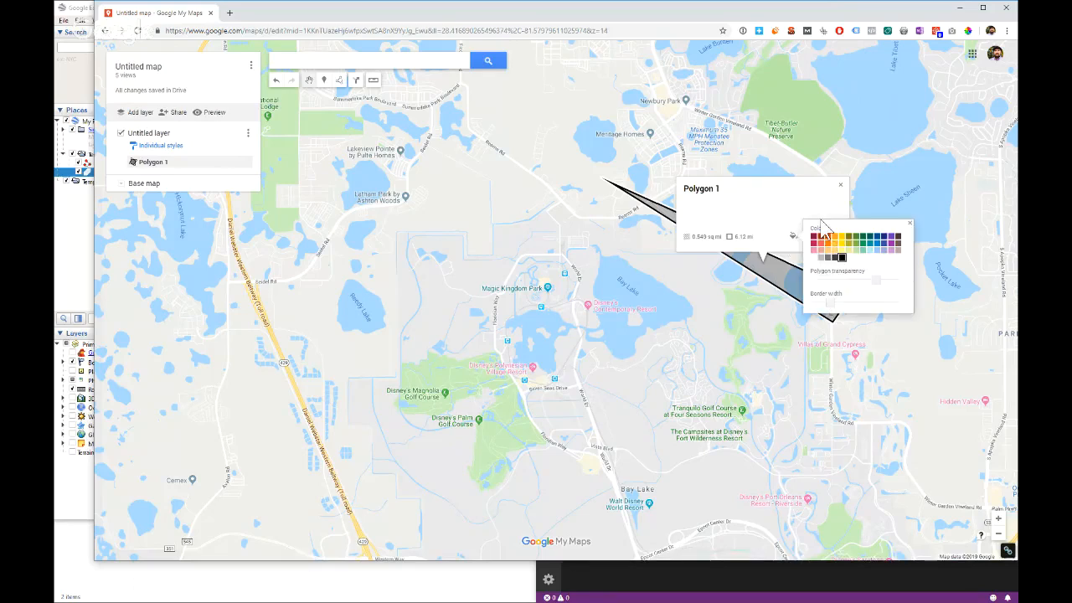
left_click(911, 225)
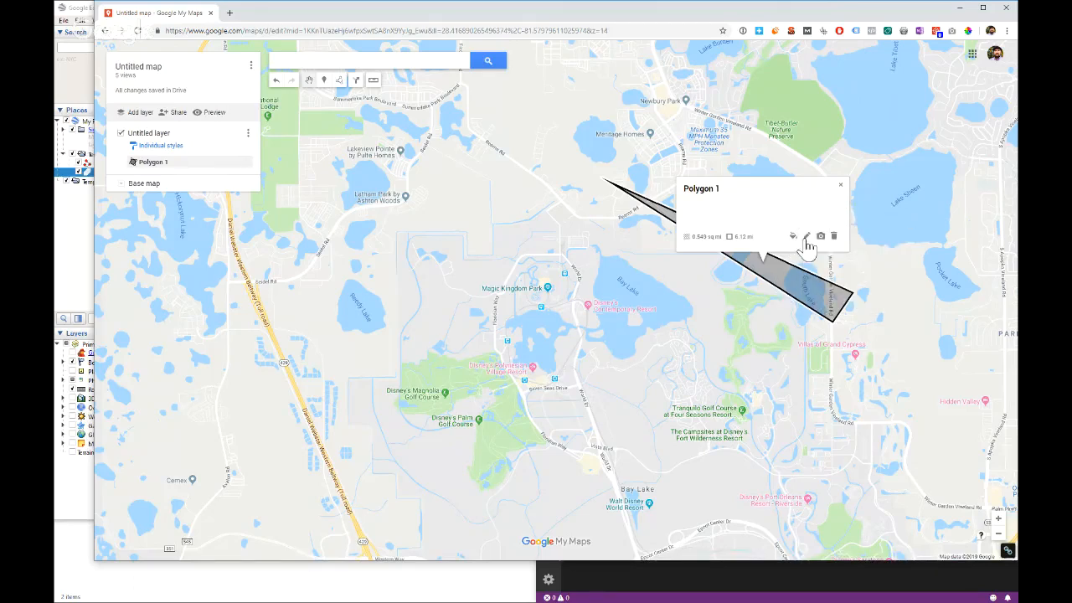
left_click(842, 186)
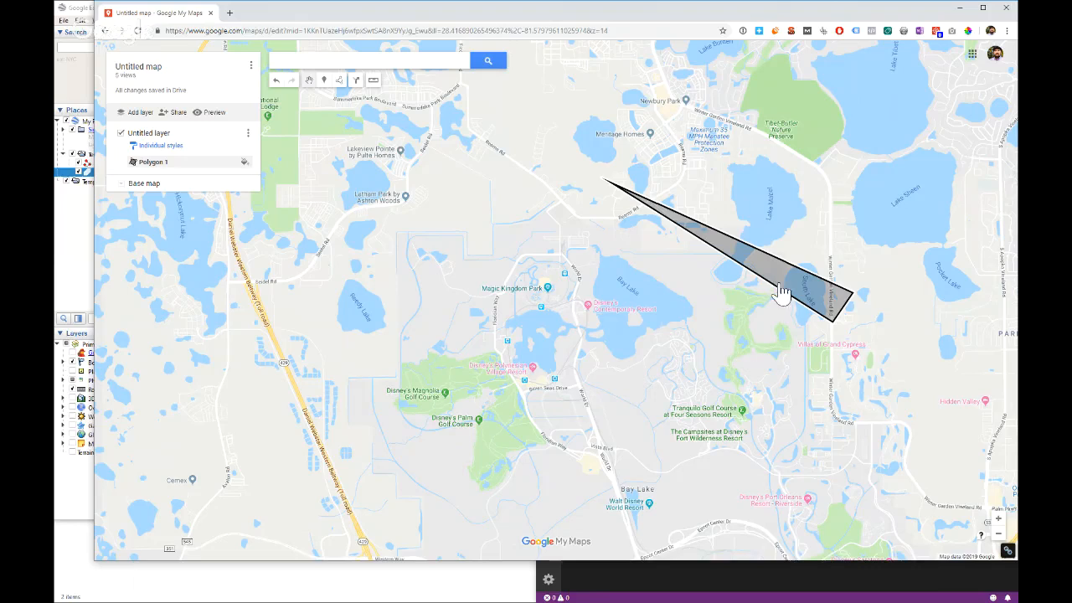
Step: Try several palette colours on Polygon 1, settle on orange, and close the style options
left_click(140, 162)
left_click(244, 165)
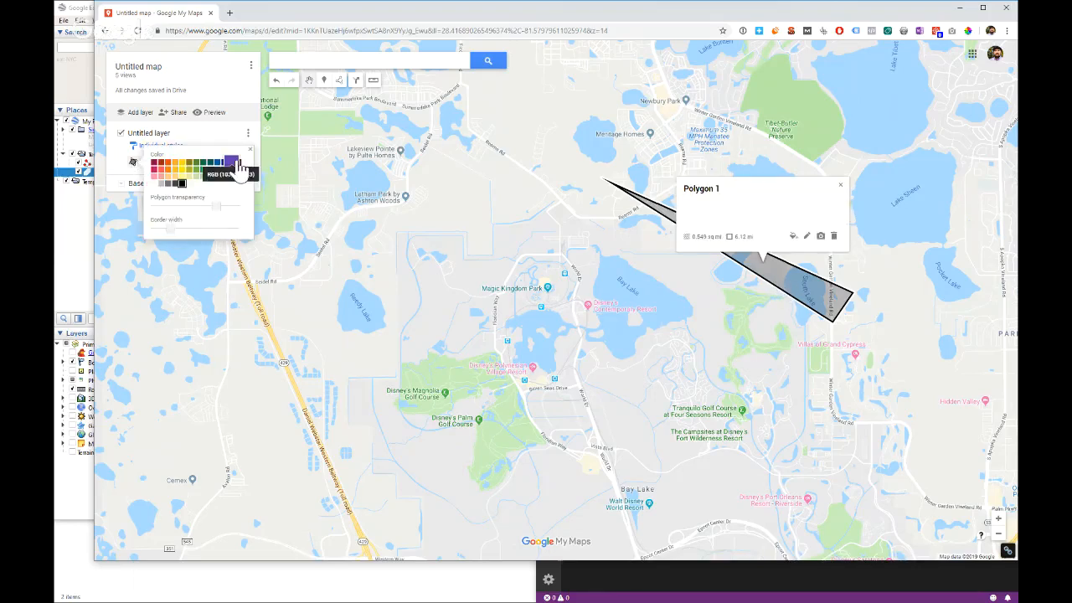
left_click(230, 164)
left_click(209, 164)
left_click(168, 164)
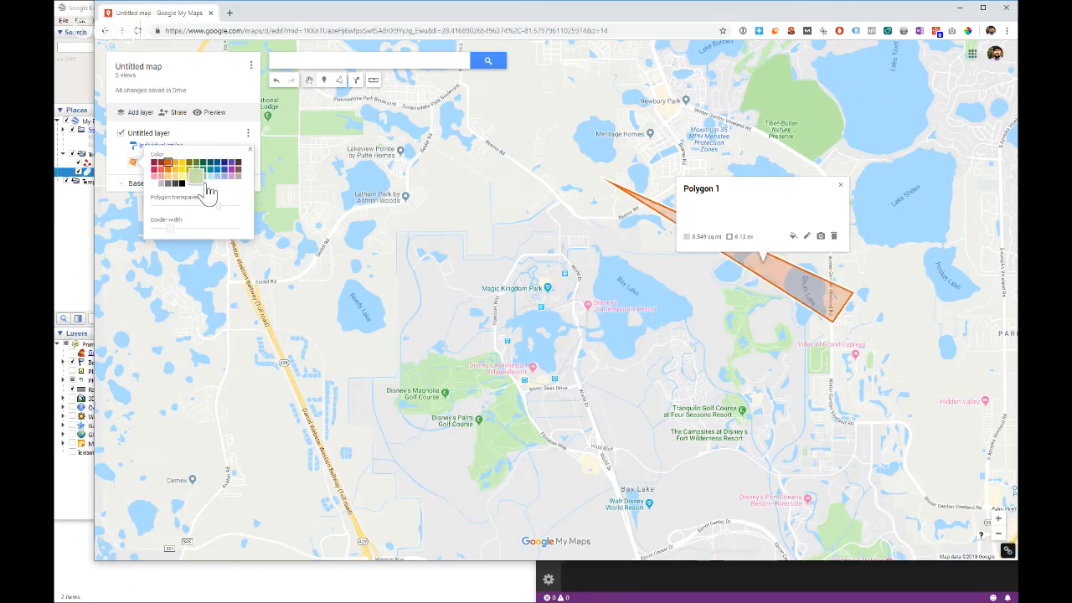
left_click(195, 169)
left_click(238, 169)
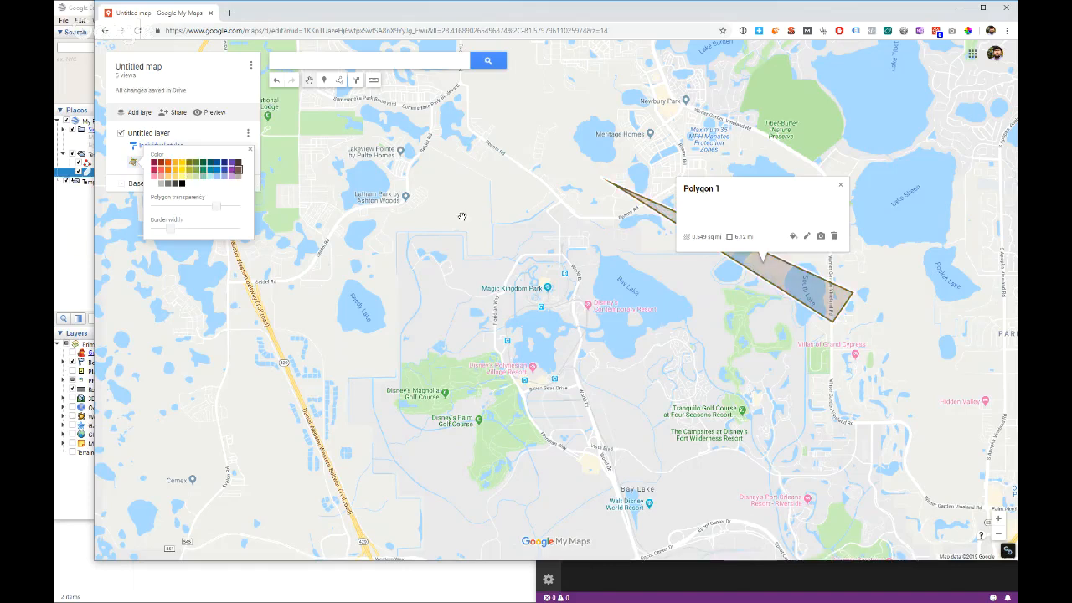
left_click(181, 183)
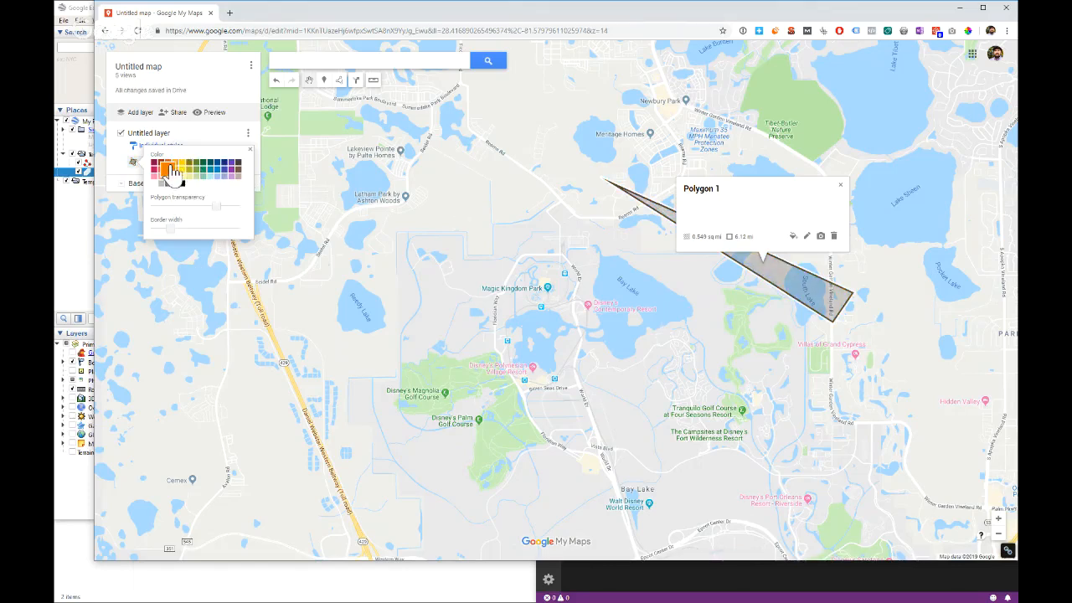
left_click(168, 169)
left_click(249, 151)
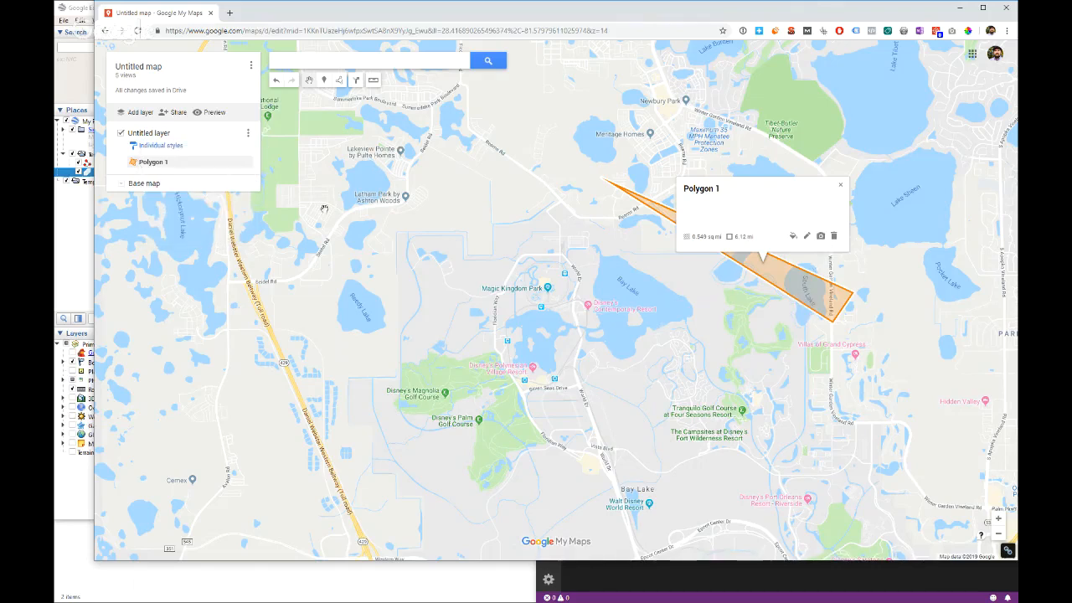
Step: Switch to Google Earth Pro and save the 5mi - Magic Kingdom circle to Downloads as 5mi - Magic Kingdom.kmz
left_click(78, 241)
left_click(119, 163)
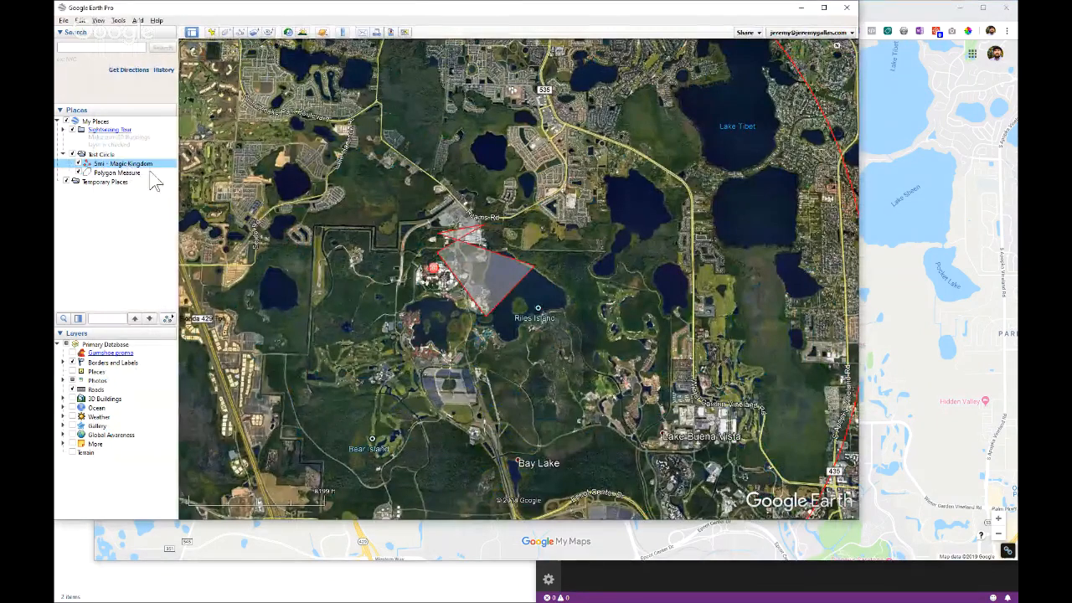
scroll(601, 199, "down", 2)
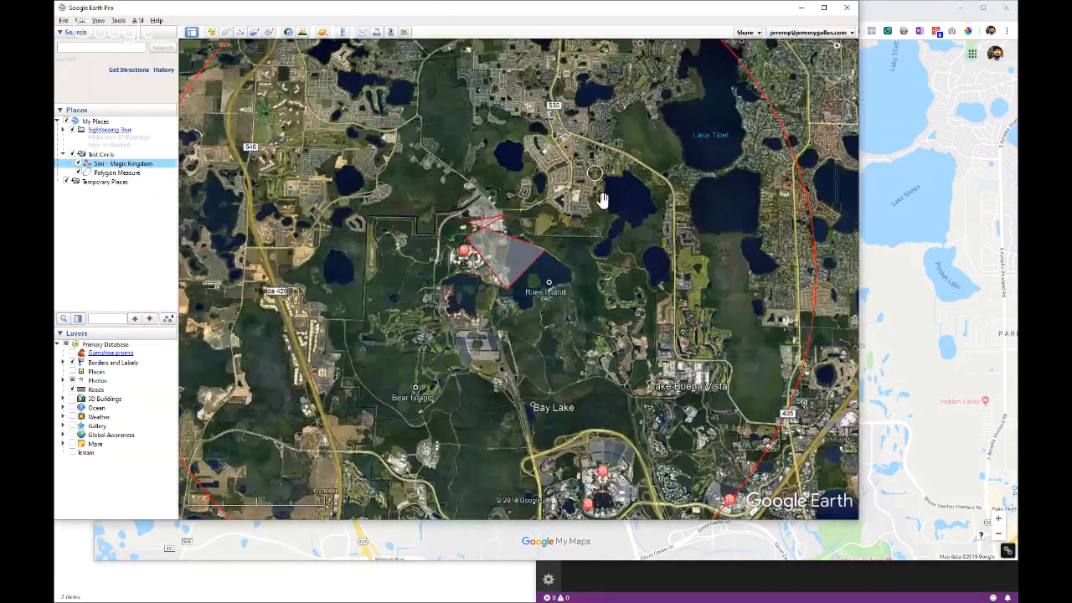
scroll(602, 199, "down", 2)
scroll(666, 238, "down", 2)
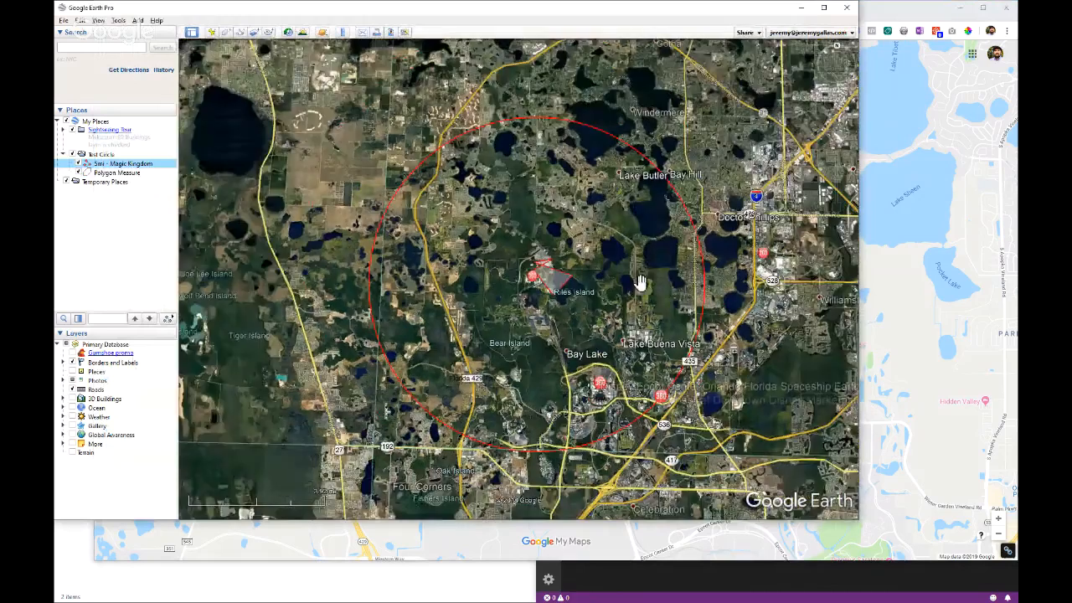
right_click(111, 161)
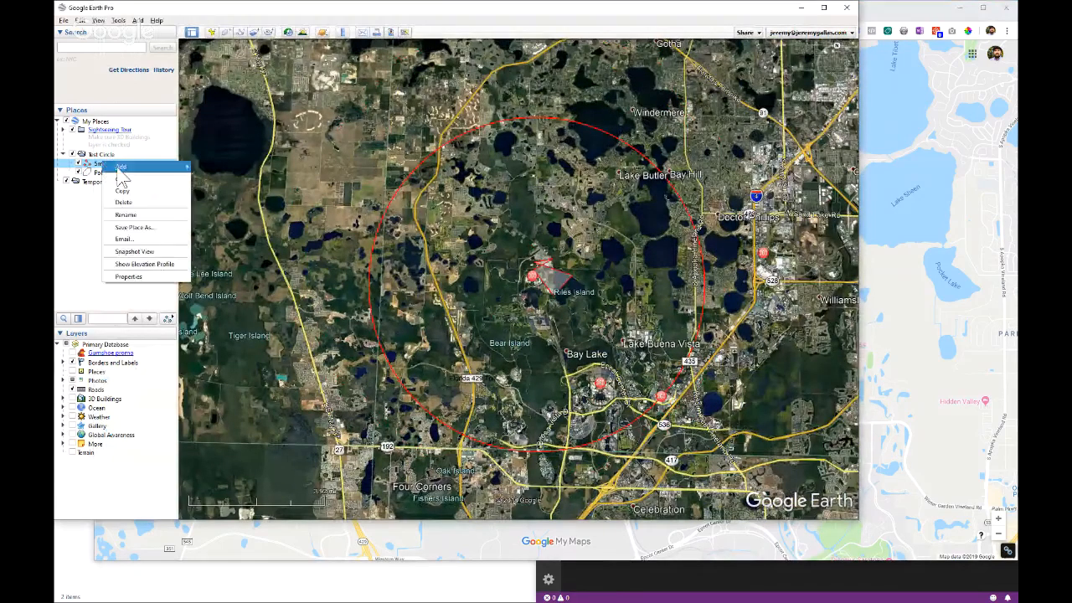
left_click(170, 238)
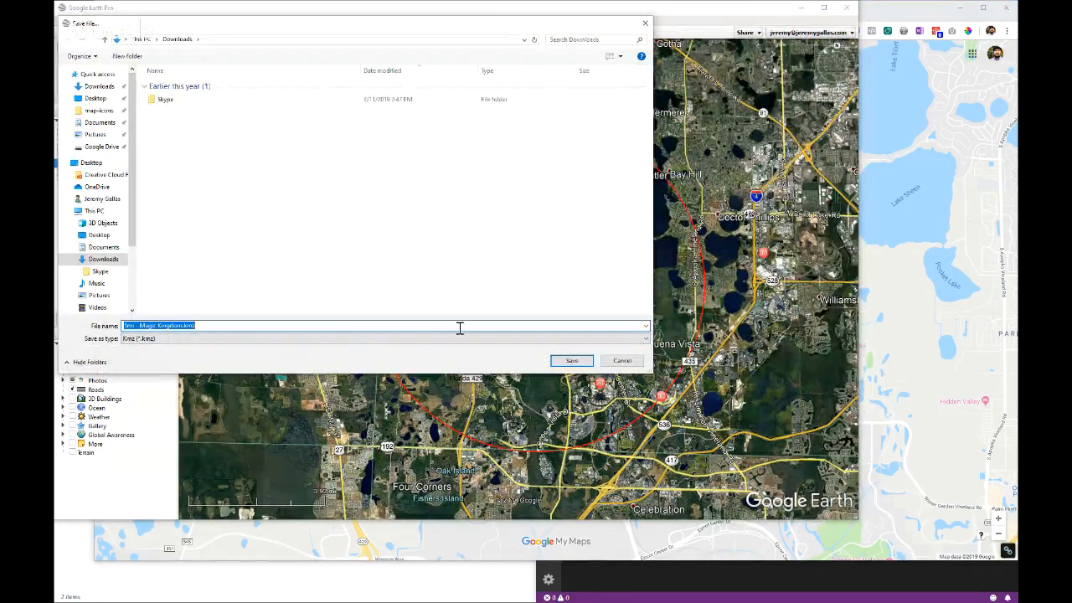
left_click(576, 361)
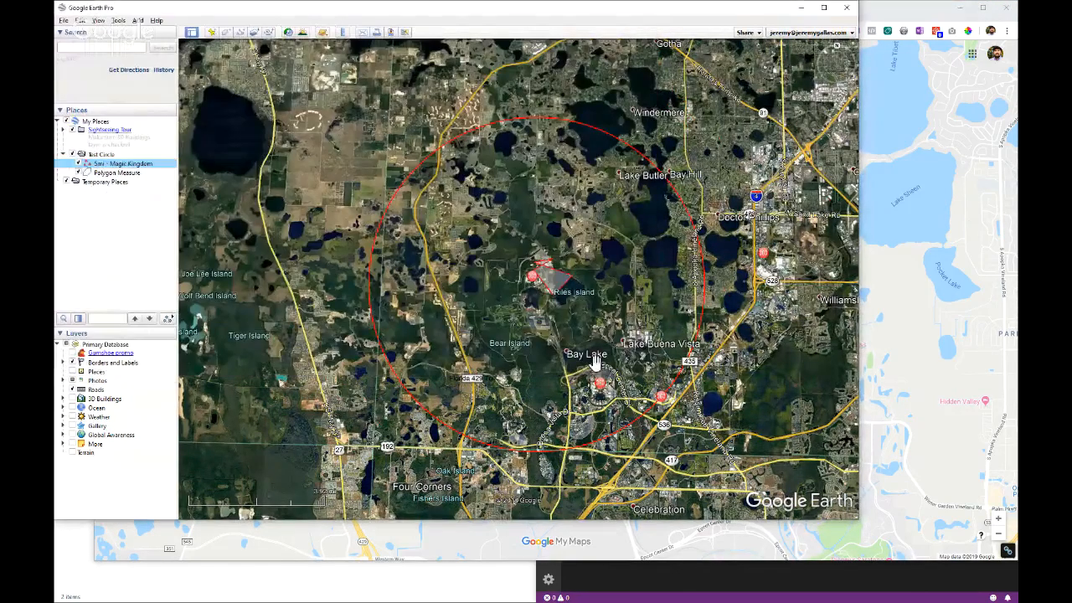
Step: Save the whole Test Circle folder to Downloads as Test Circle.kmz
left_click(103, 155)
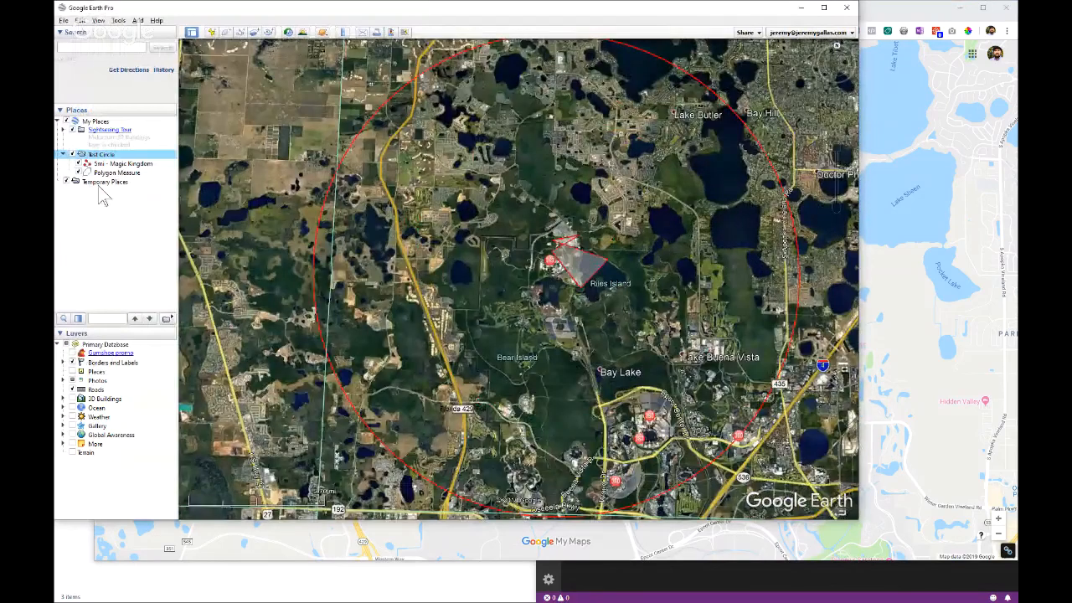
right_click(97, 155)
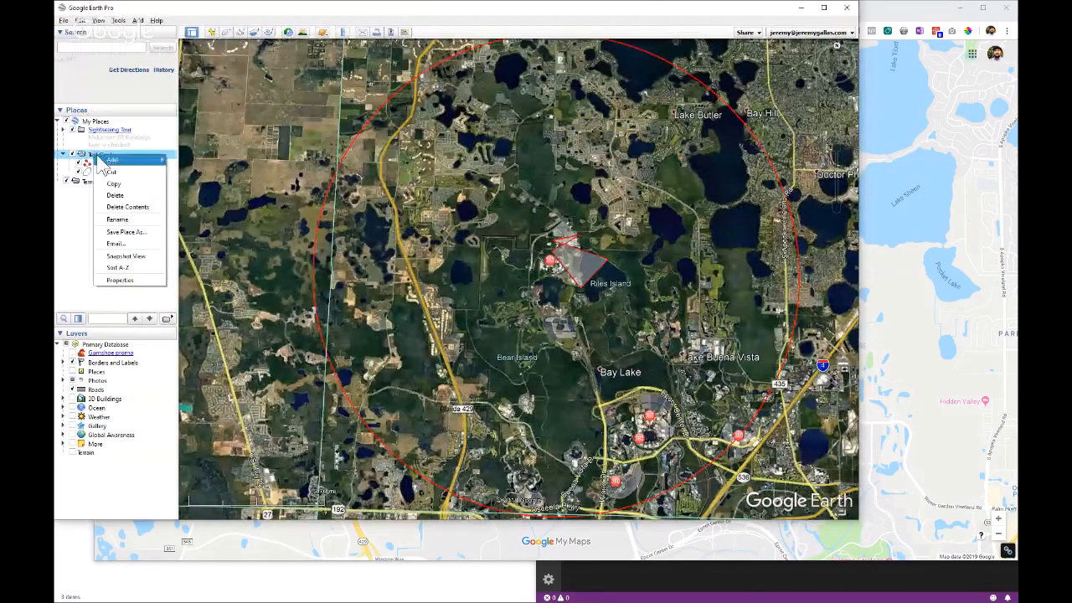
left_click(125, 232)
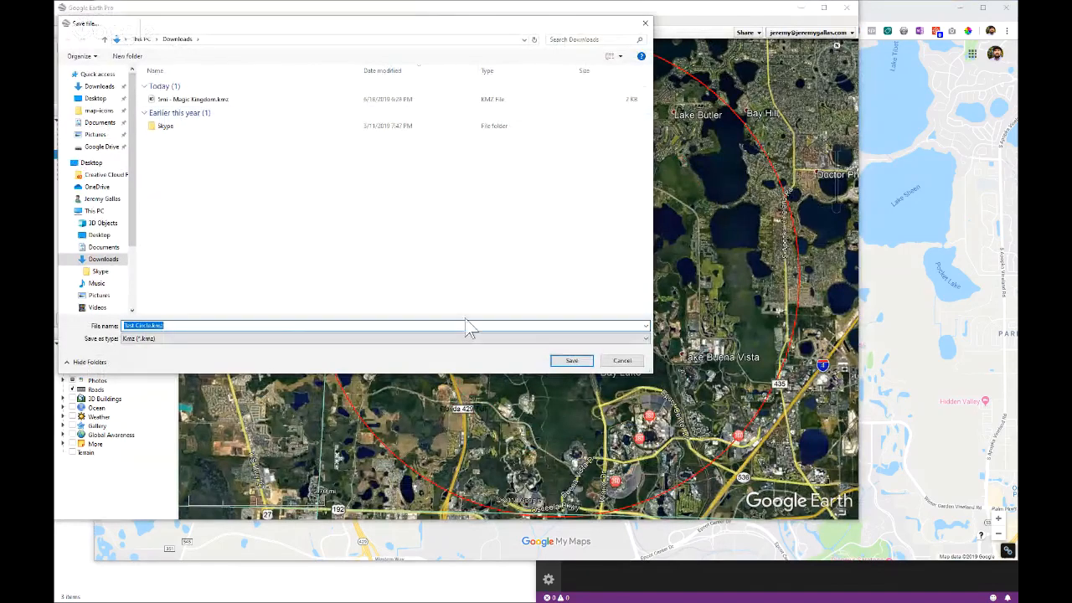
left_click(585, 362)
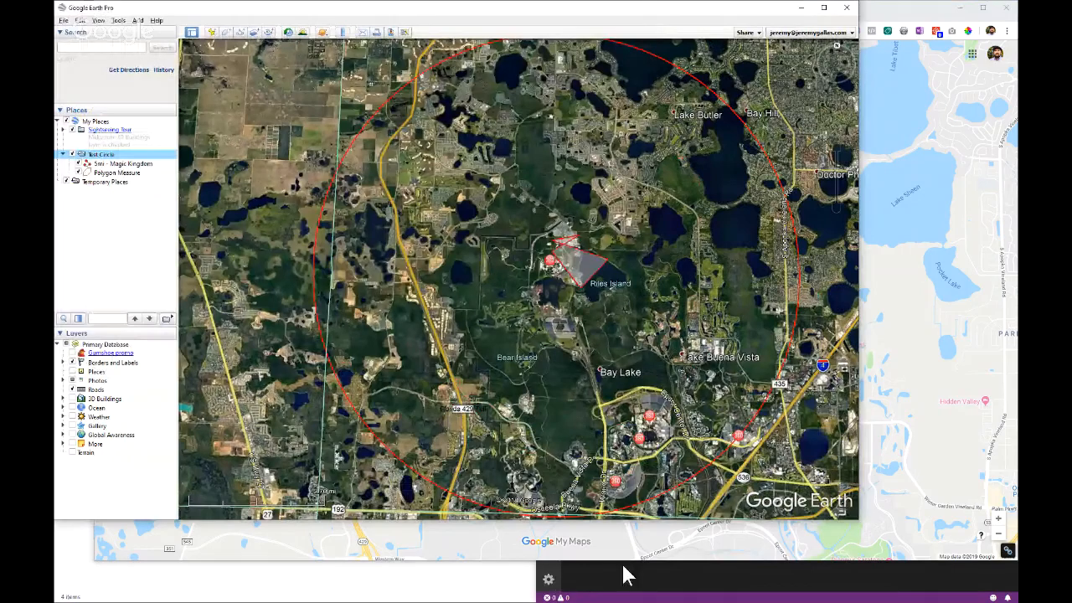
Step: Bring up Visual Studio Code and the Downloads folder in File Explorer, and extract 5mi - Magic Kingdom.kmz with 7-Zip into its own folder
left_click(677, 590)
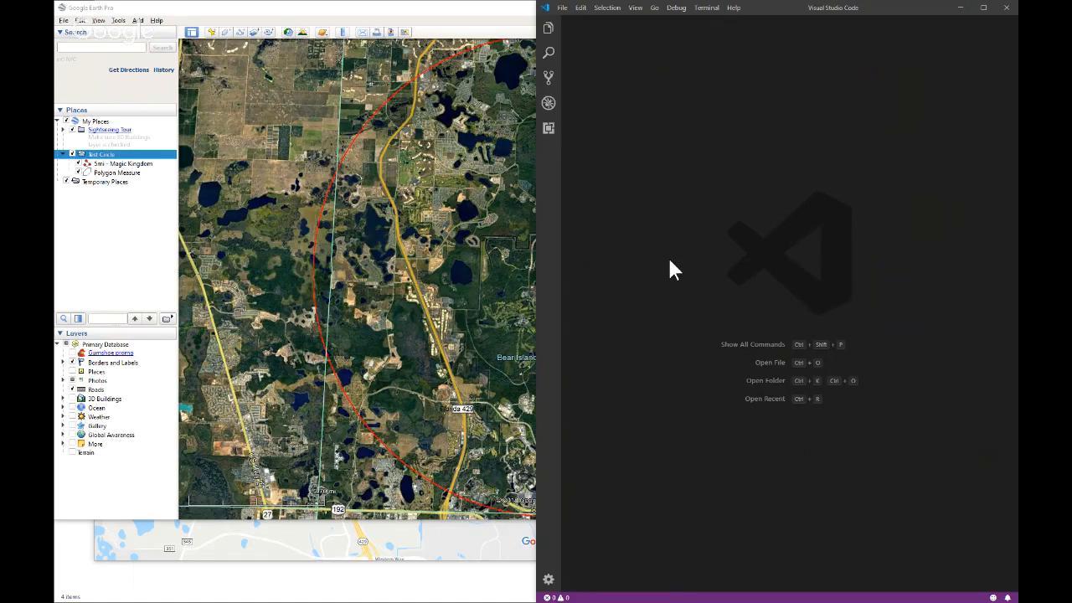
left_click(451, 589)
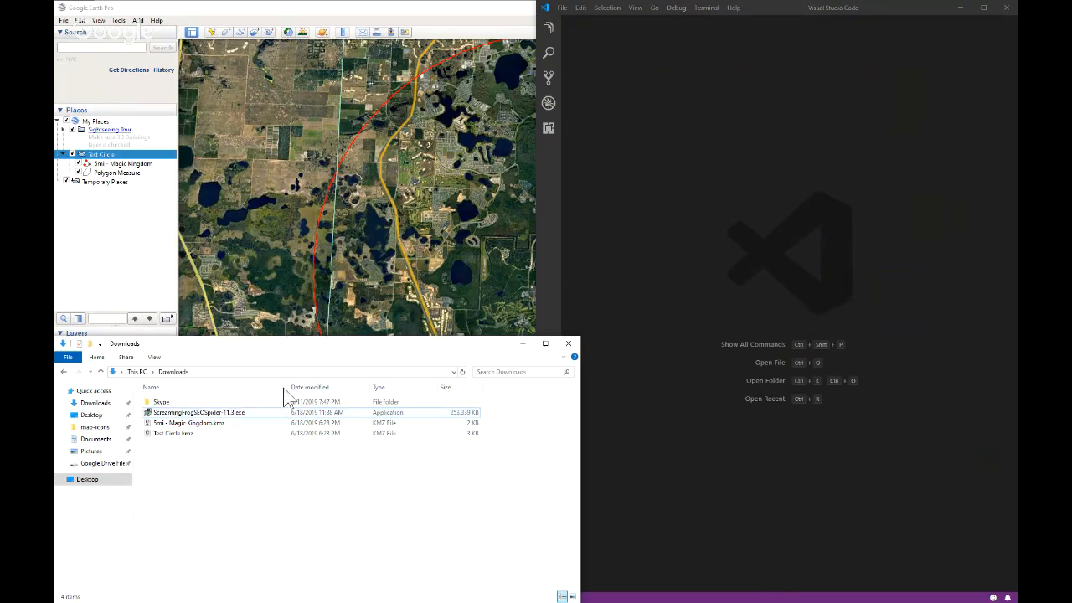
left_click(191, 425)
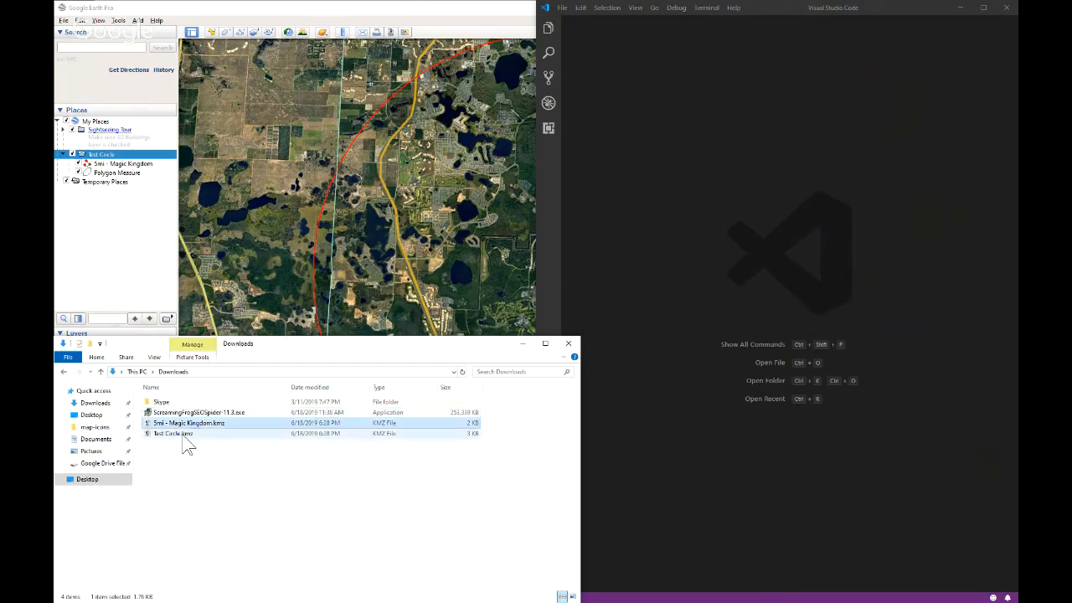
left_click(188, 436)
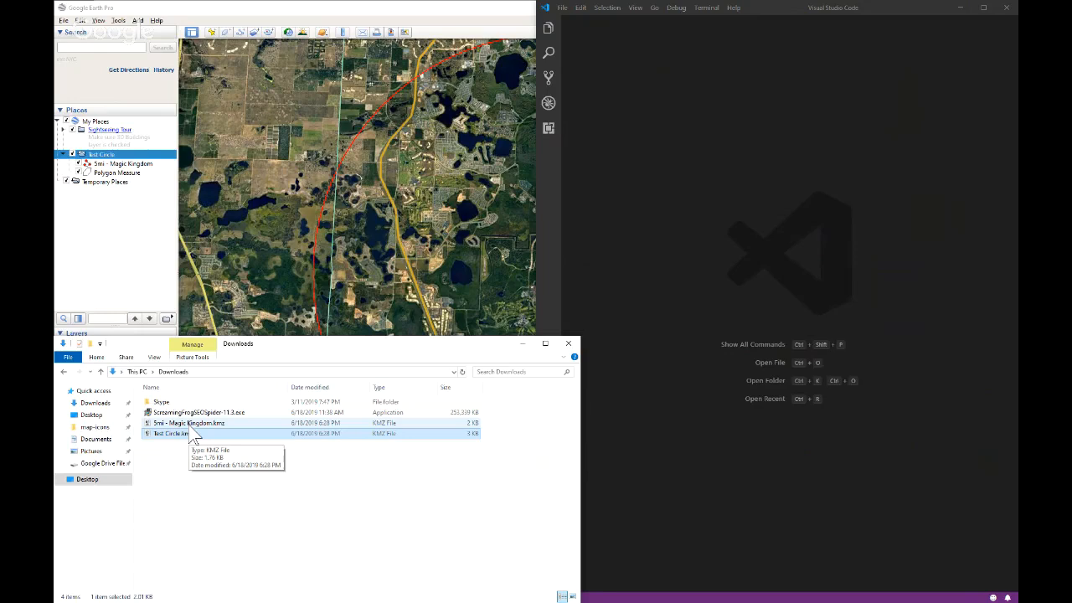
left_click(207, 423)
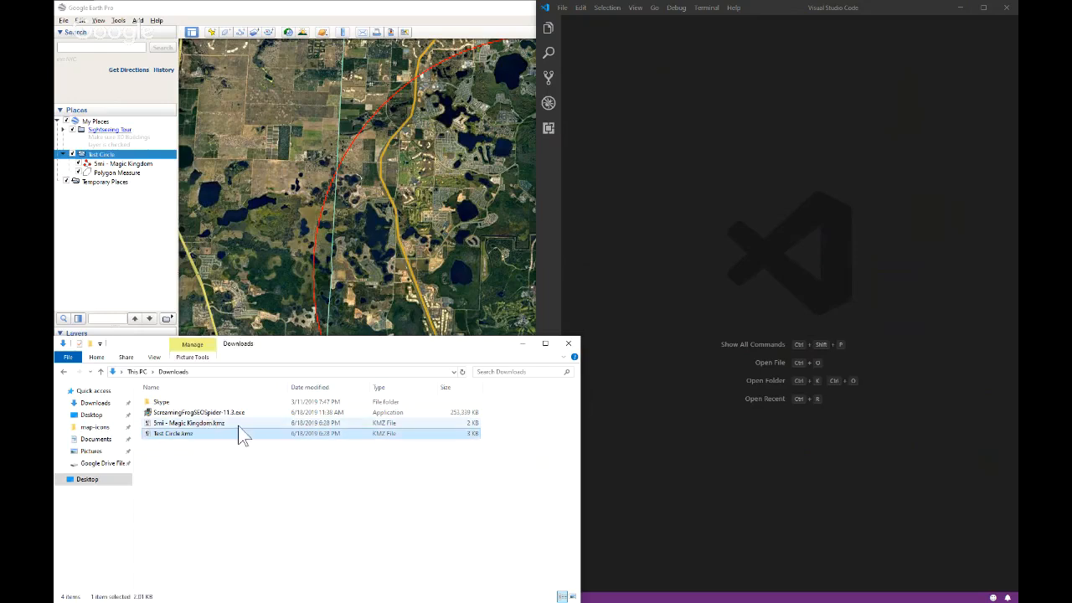
right_click(196, 425)
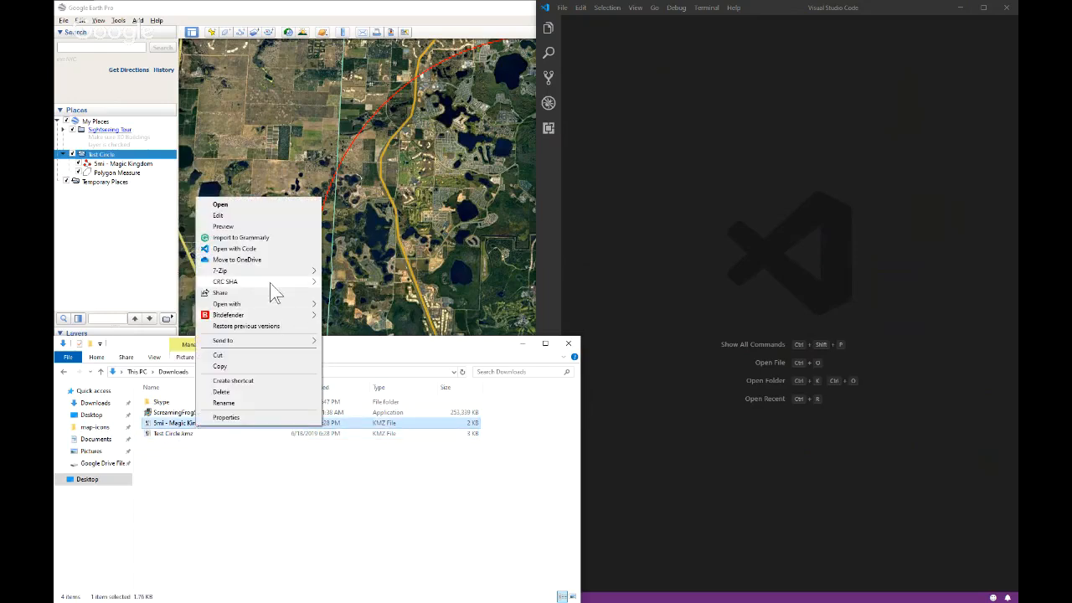
mouse_move(293, 272)
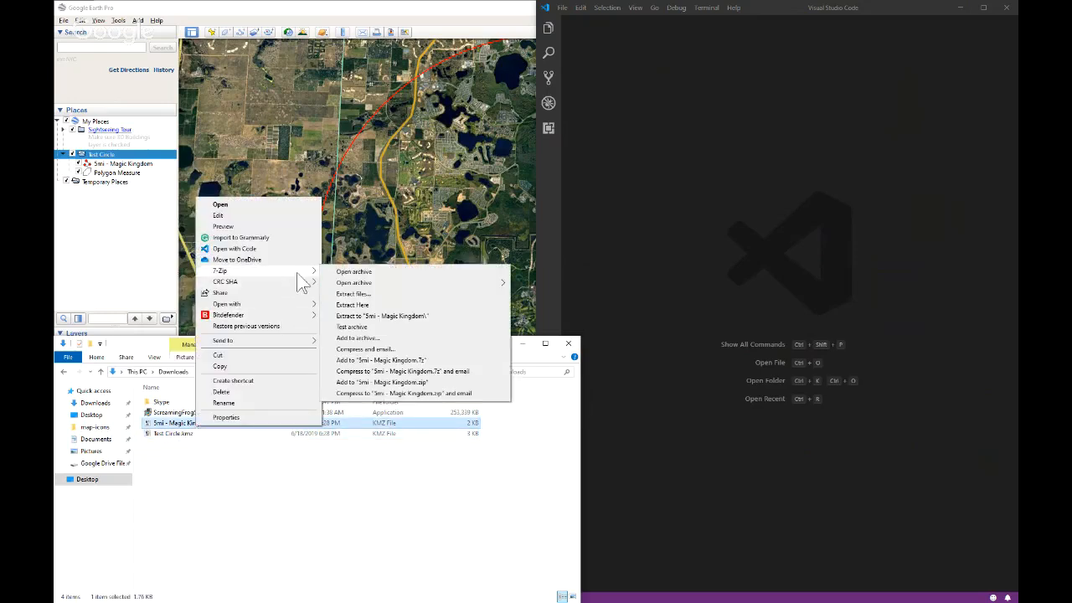
left_click(411, 318)
Step: Extract Test Circle.kmz with 7-Zip into a folder named Test Circle
left_click(180, 435)
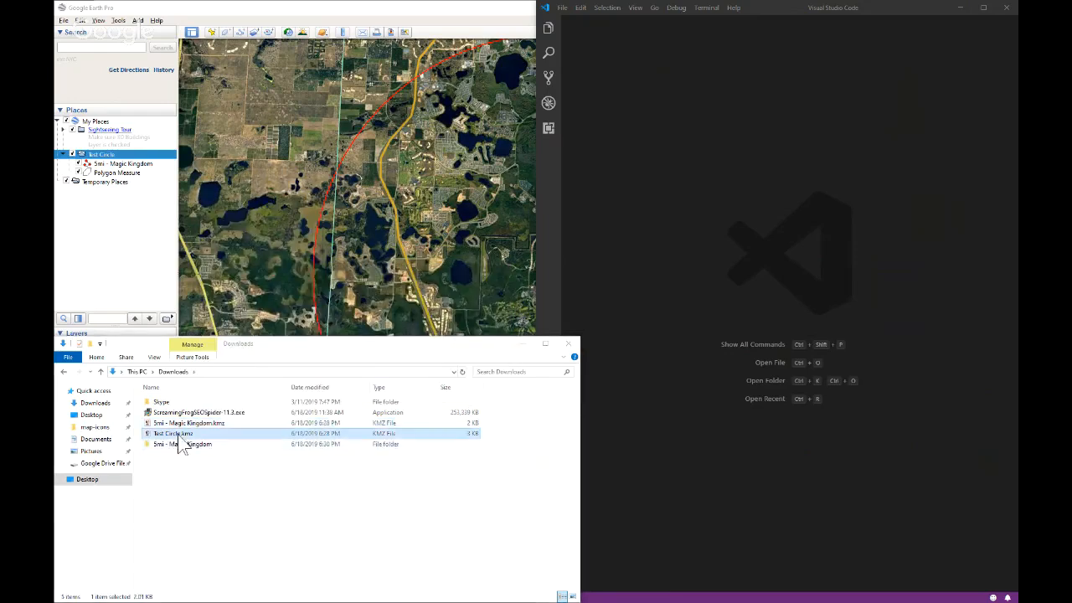
right_click(178, 437)
mouse_move(260, 279)
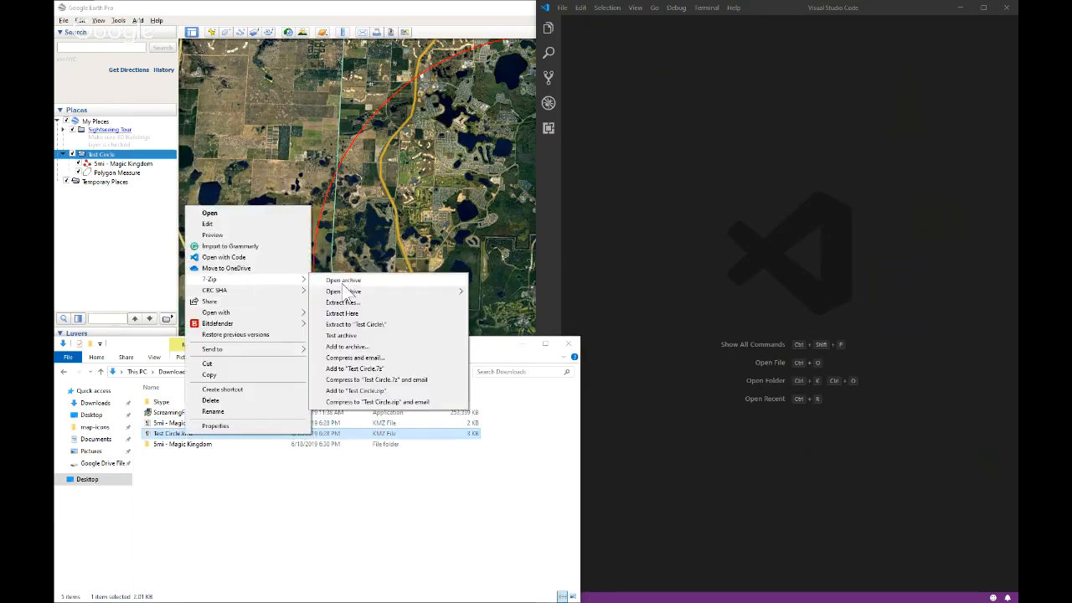
left_click(375, 324)
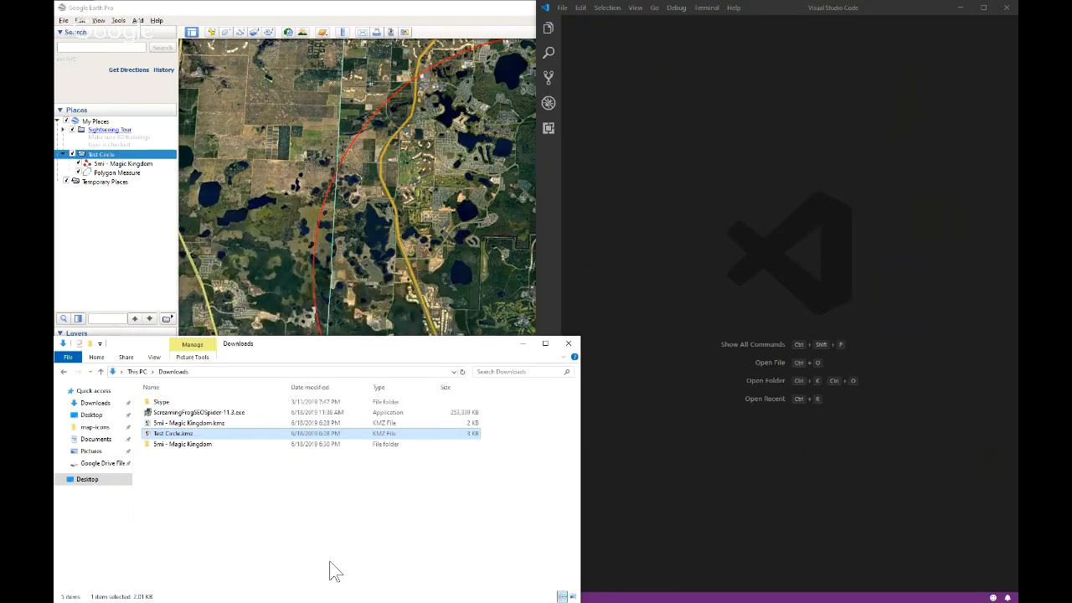
left_click(198, 425)
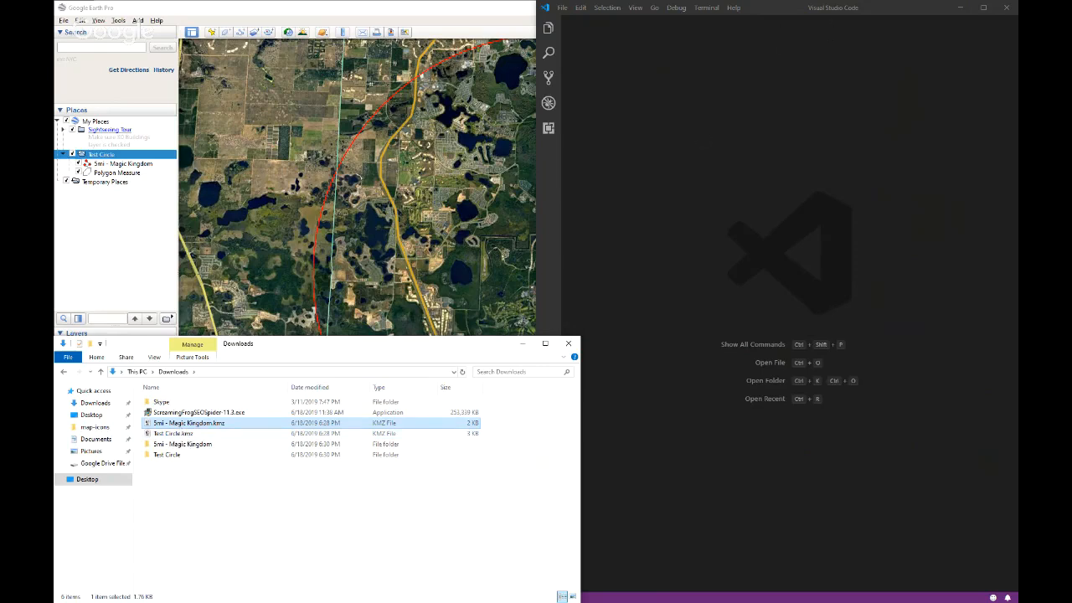
Step: Switch to Google My Maps, add a new layer and import 5mi - Magic Kingdom.kmz from Downloads into it
left_click(874, 10)
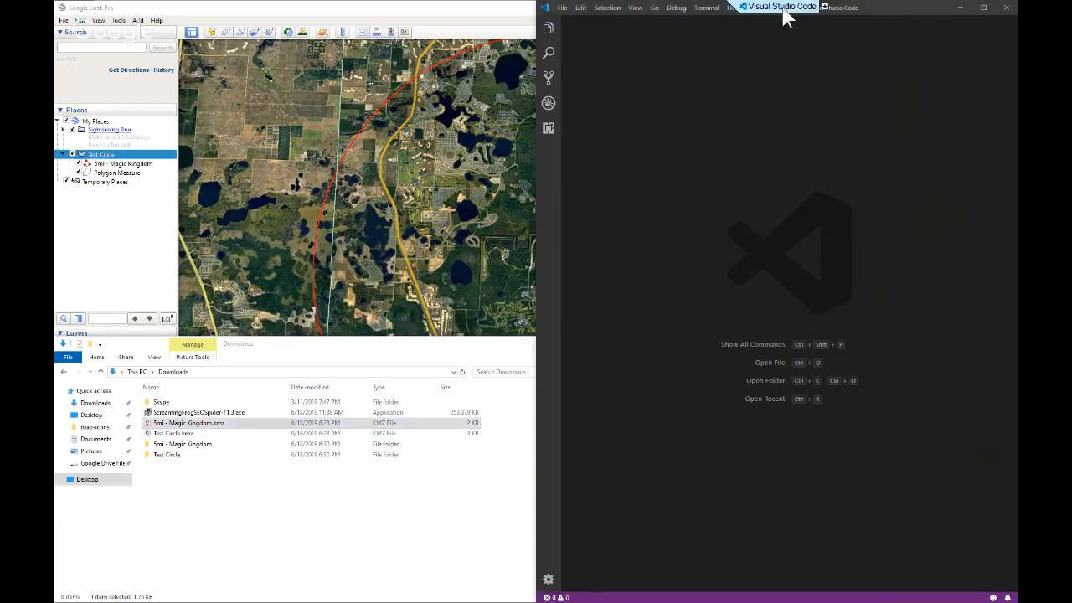
left_click_drag(781, 20, 775, 234)
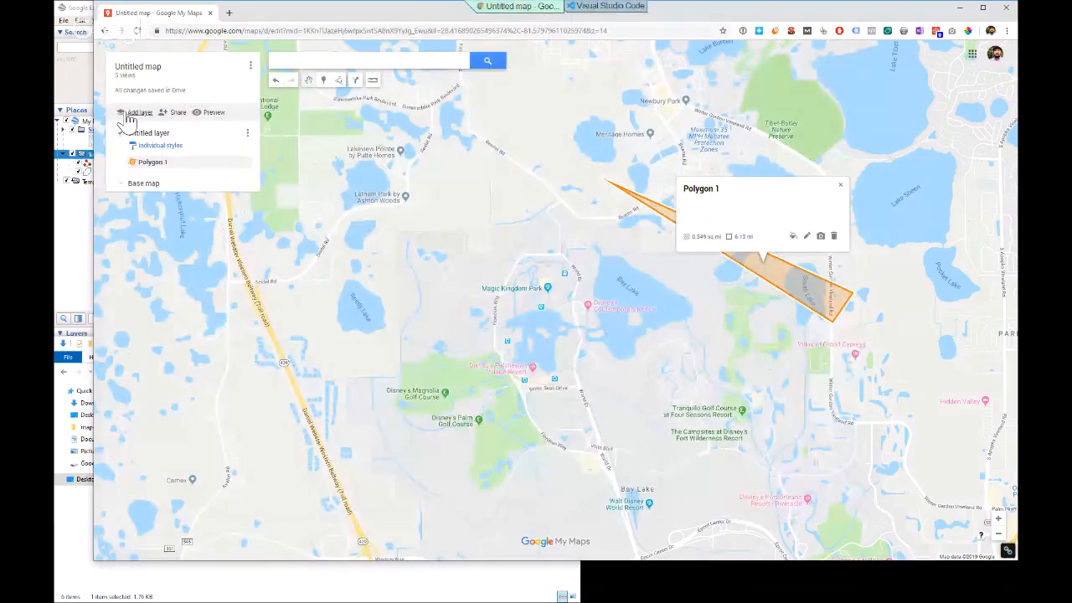
left_click(145, 197)
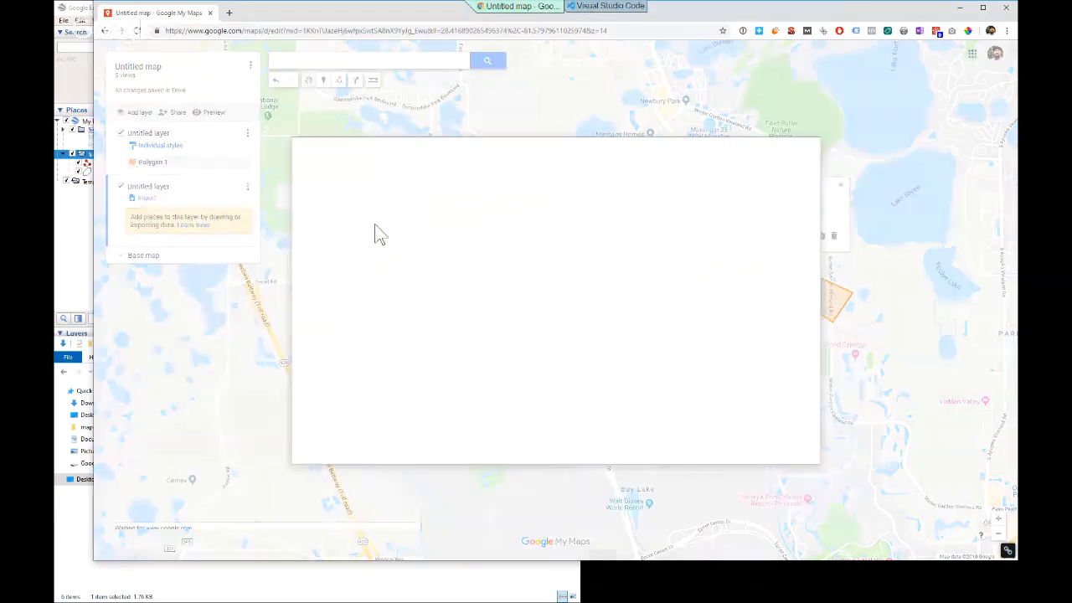
left_click(234, 573)
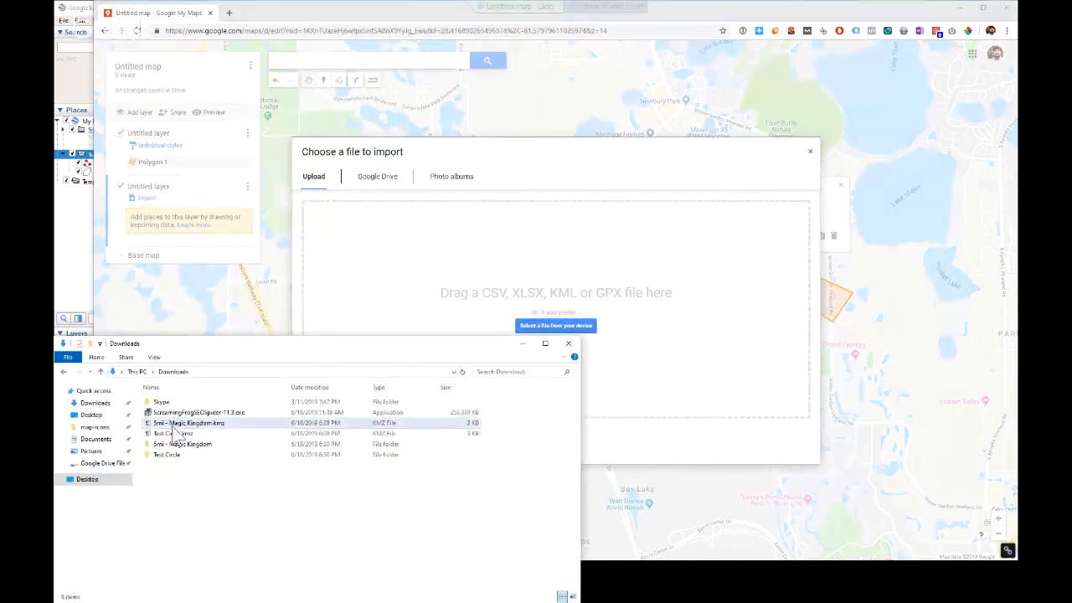
left_click_drag(174, 425, 552, 293)
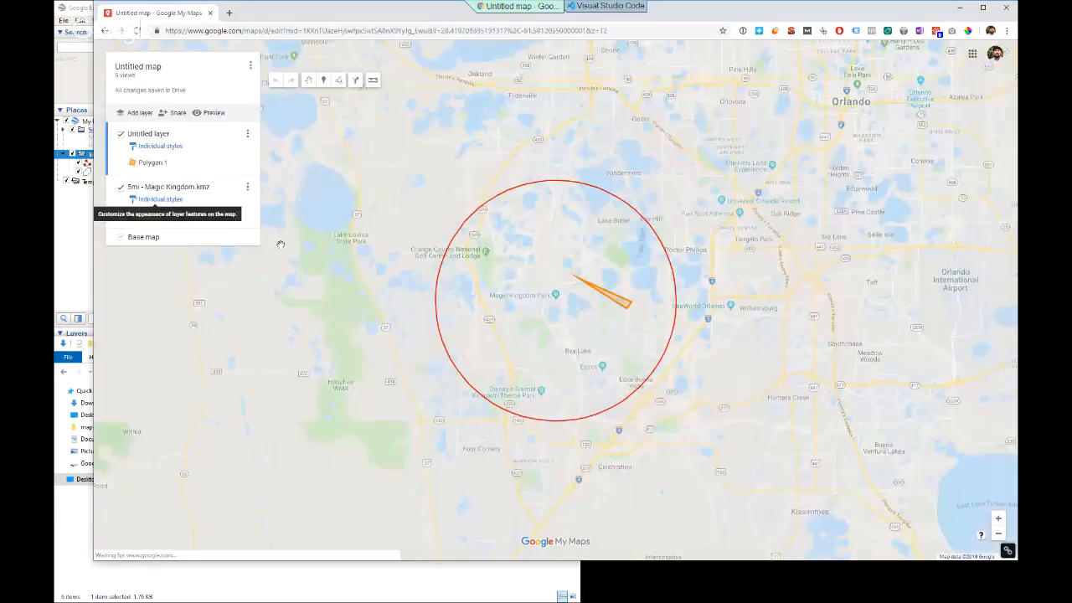
Step: Restyle the imported 5mi - Magic Kingdom circle with a much thicker line in olive green
left_click(171, 216)
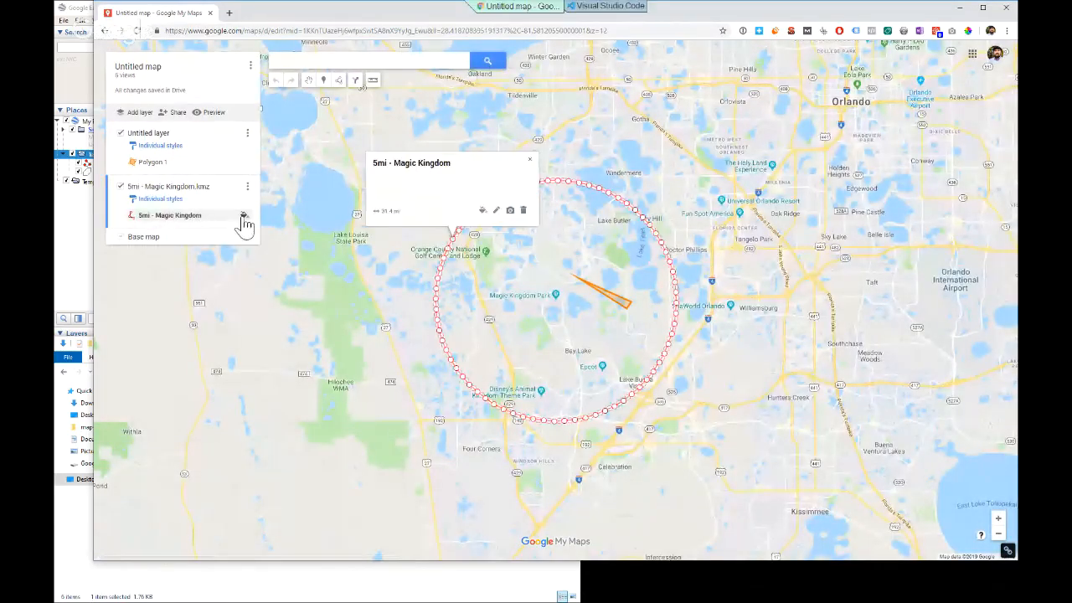
left_click(244, 216)
left_click_drag(160, 259, 226, 267)
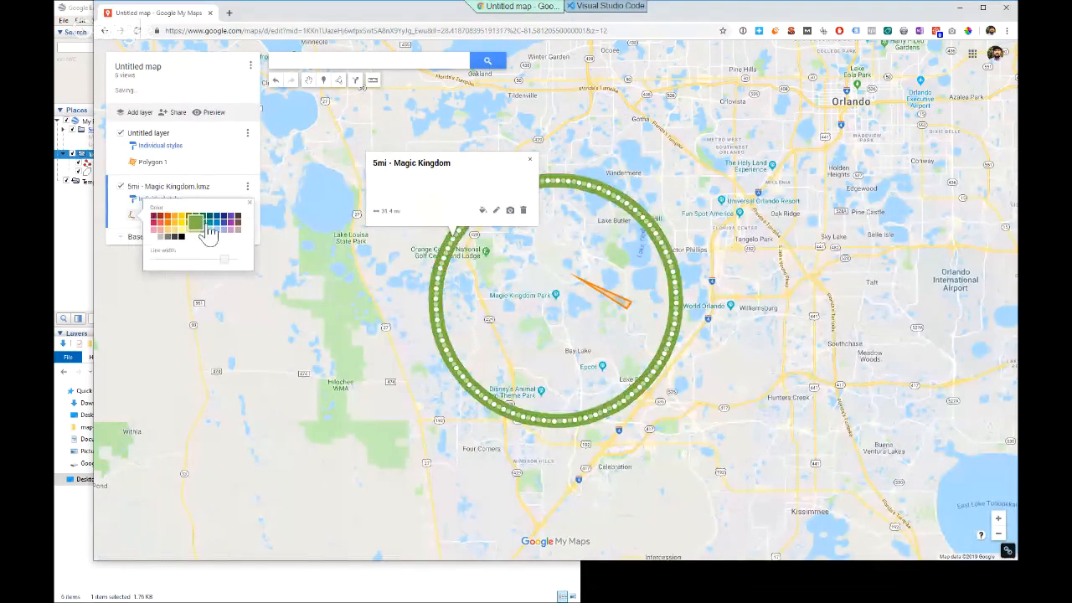
left_click(181, 217)
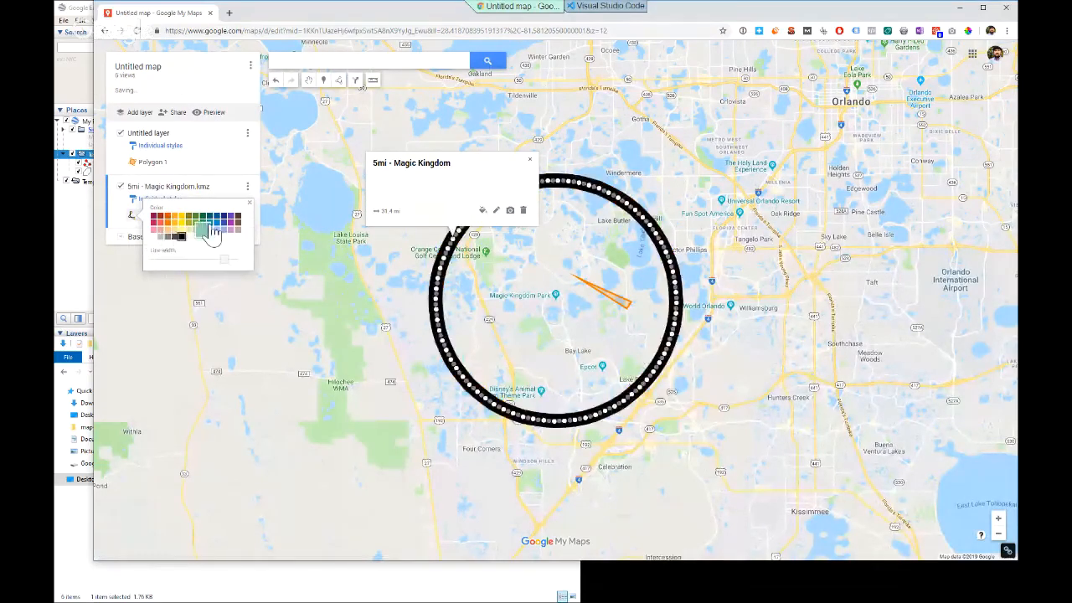
left_click(189, 221)
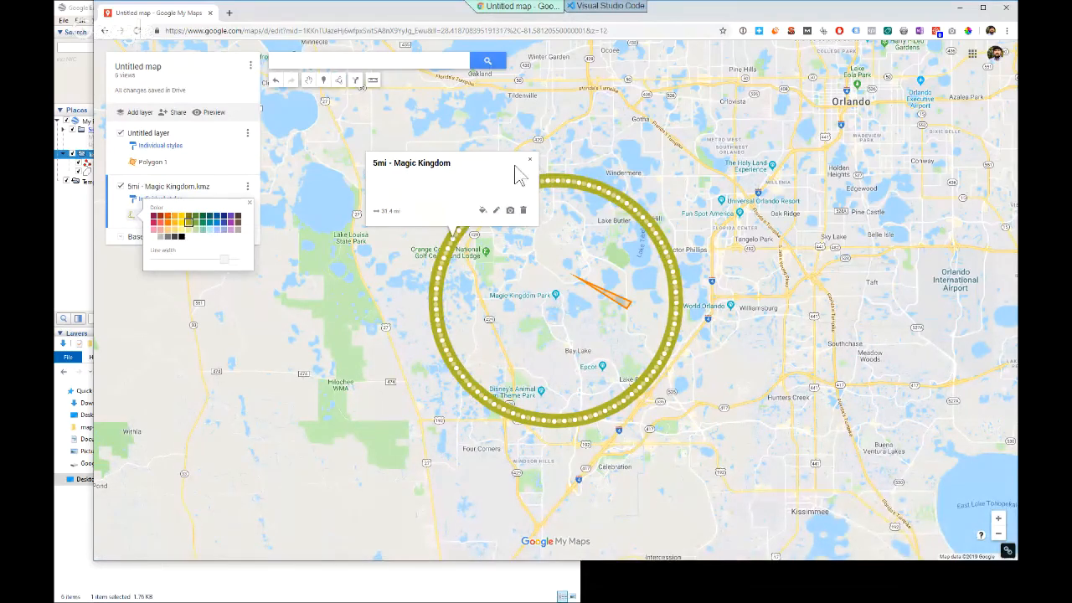
Step: Bring up Visual Studio Code and the Downloads folder, and open doc.kml from the extracted Test Circle folder in the editor
left_click(75, 257)
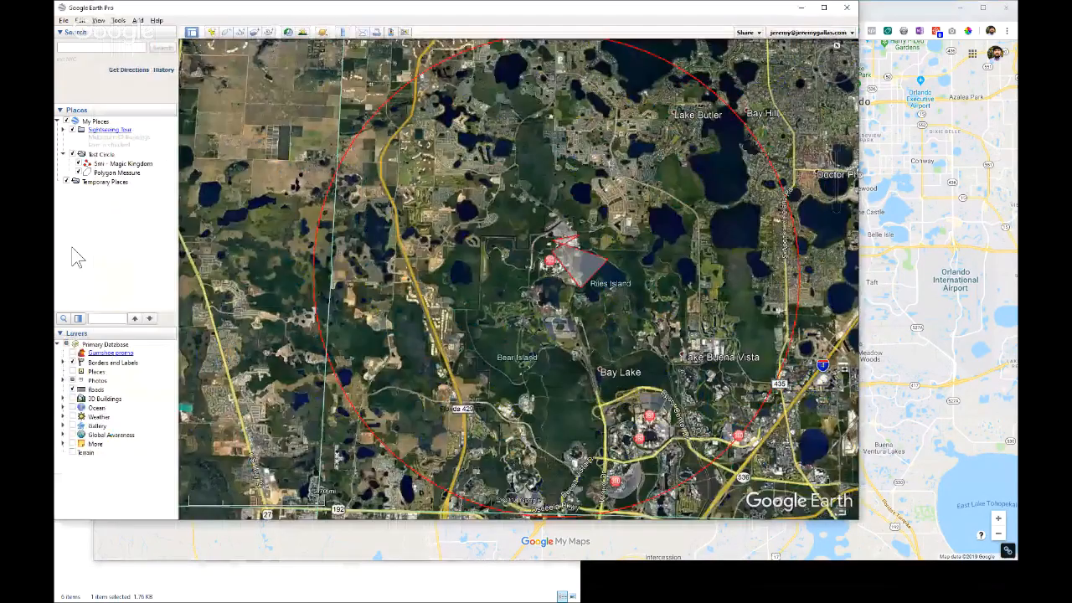
left_click(192, 570)
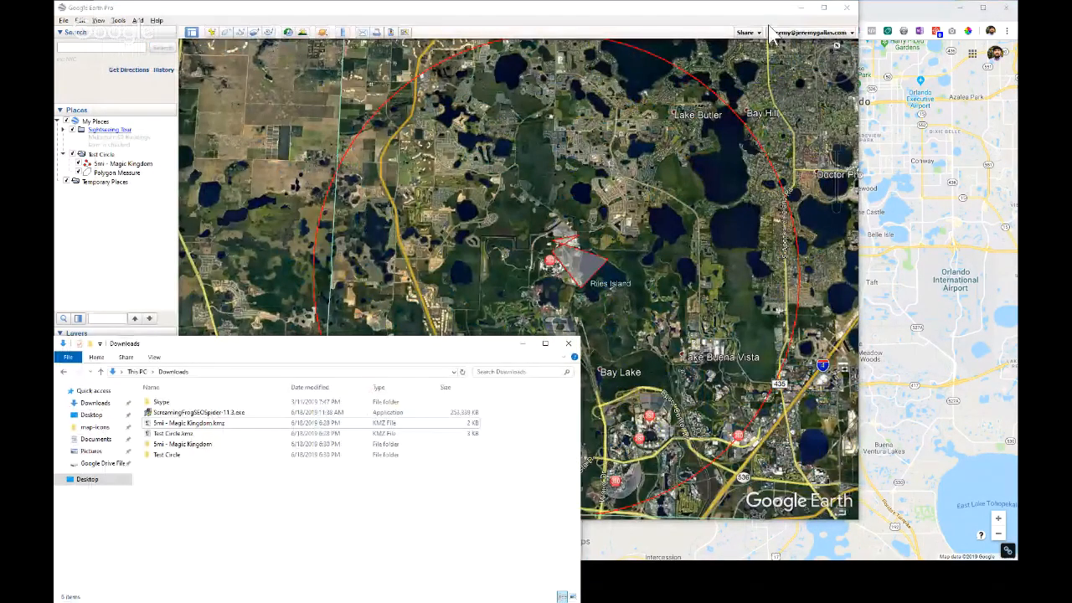
left_click(942, 15)
left_click(593, 7)
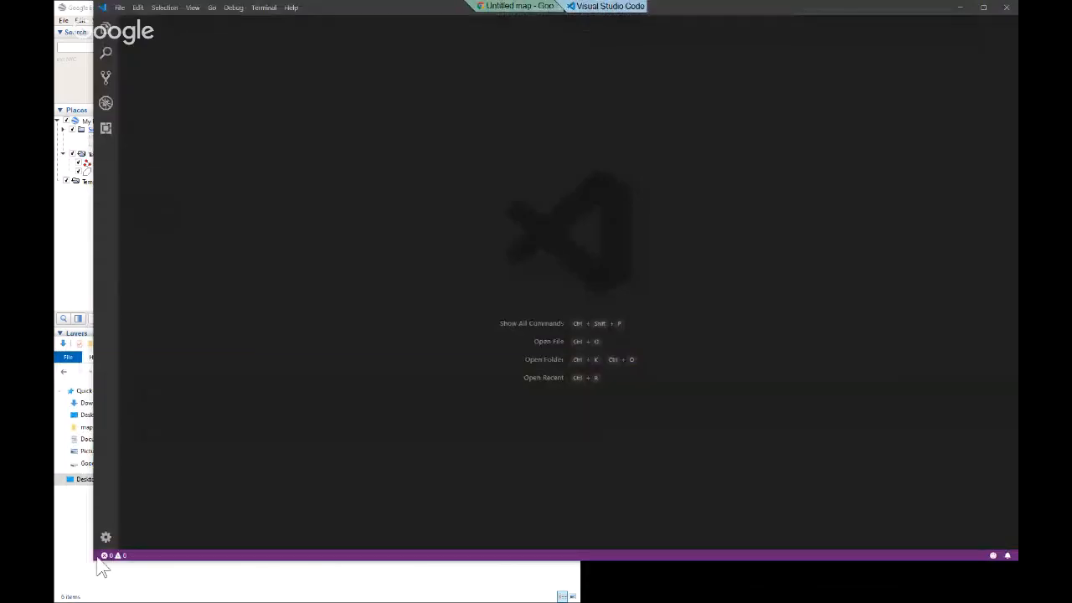
left_click(174, 581)
left_click(169, 436)
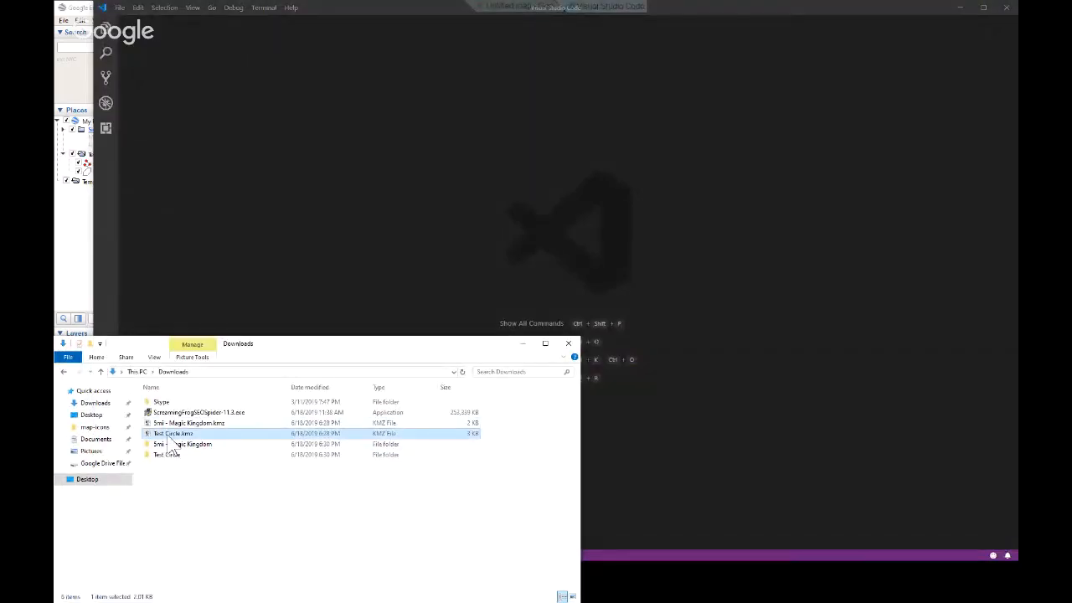
left_click(163, 454)
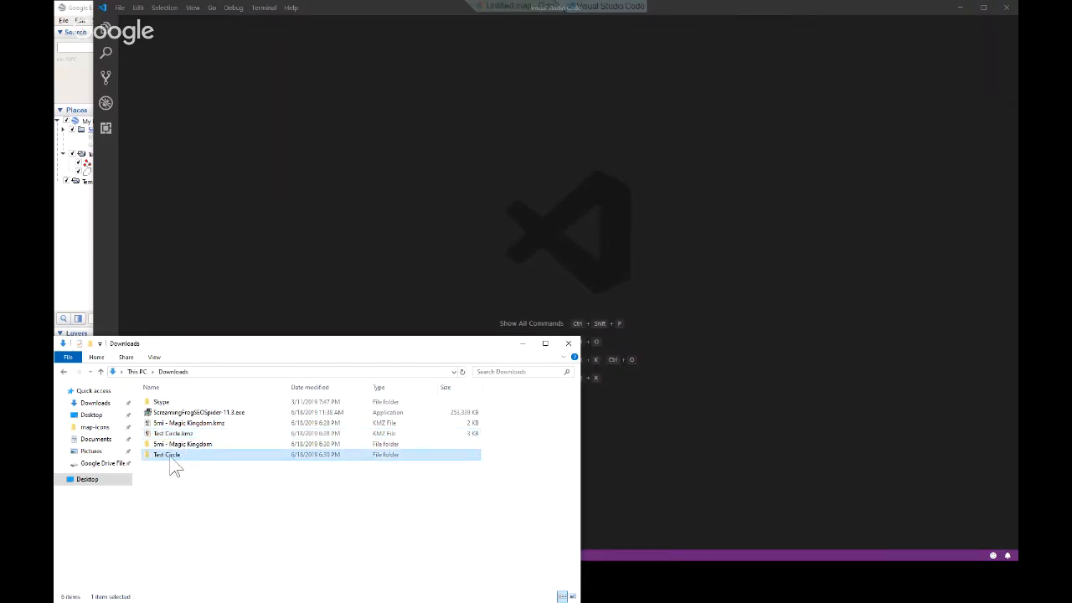
double_click(169, 454)
left_click_drag(168, 405, 503, 207)
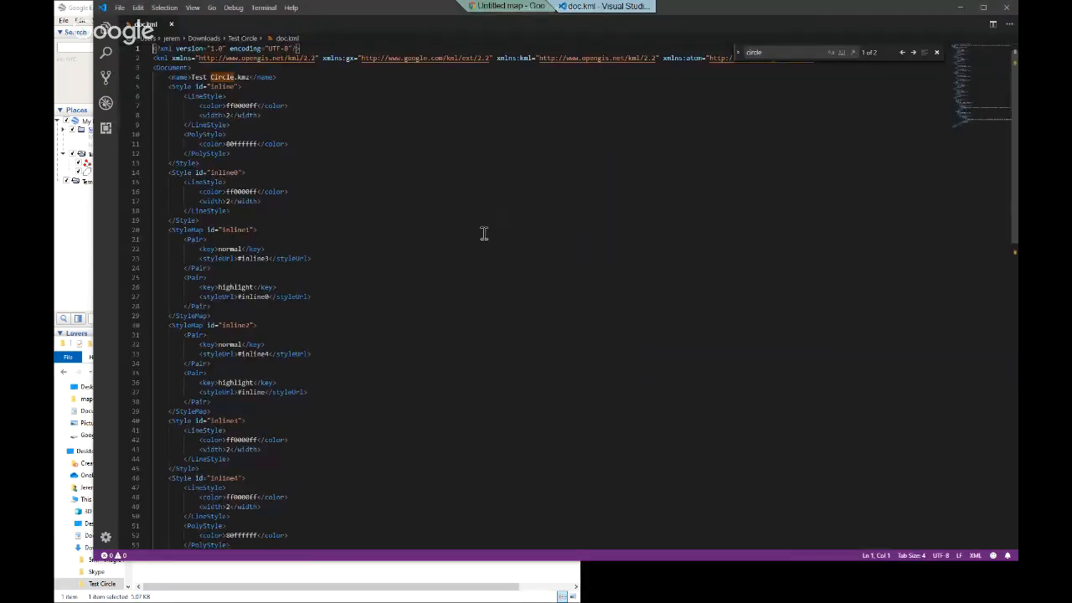
Step: Examine the two placemarks in doc.kml, comparing the 5mi - Magic Kingdom LineString with the Polygon Measure structure, names and style references
left_click(291, 201)
scroll(237, 139, "down", 10)
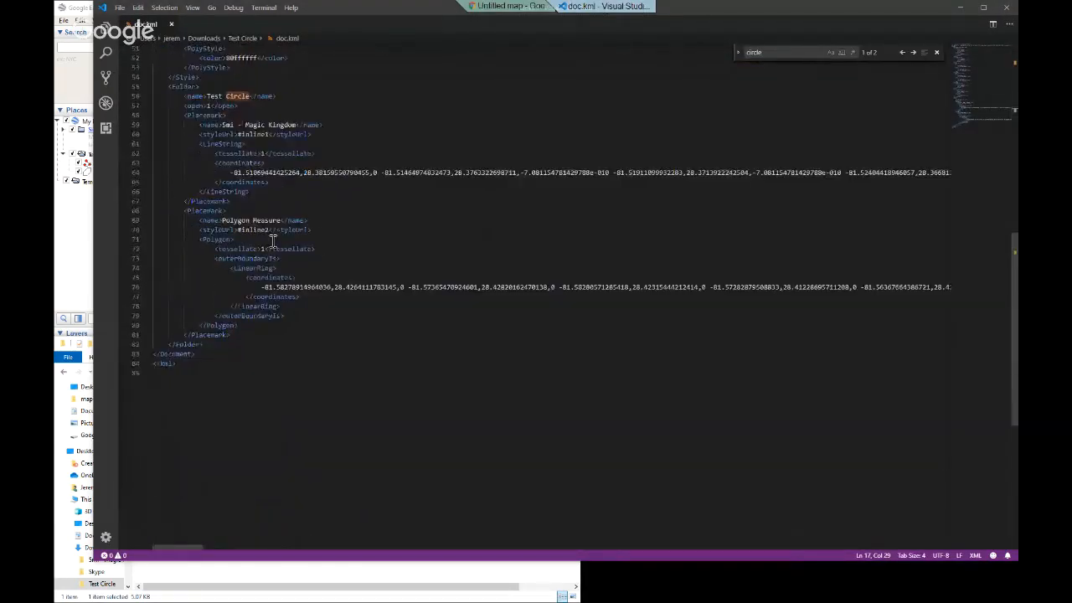
scroll(285, 250, "up", 3)
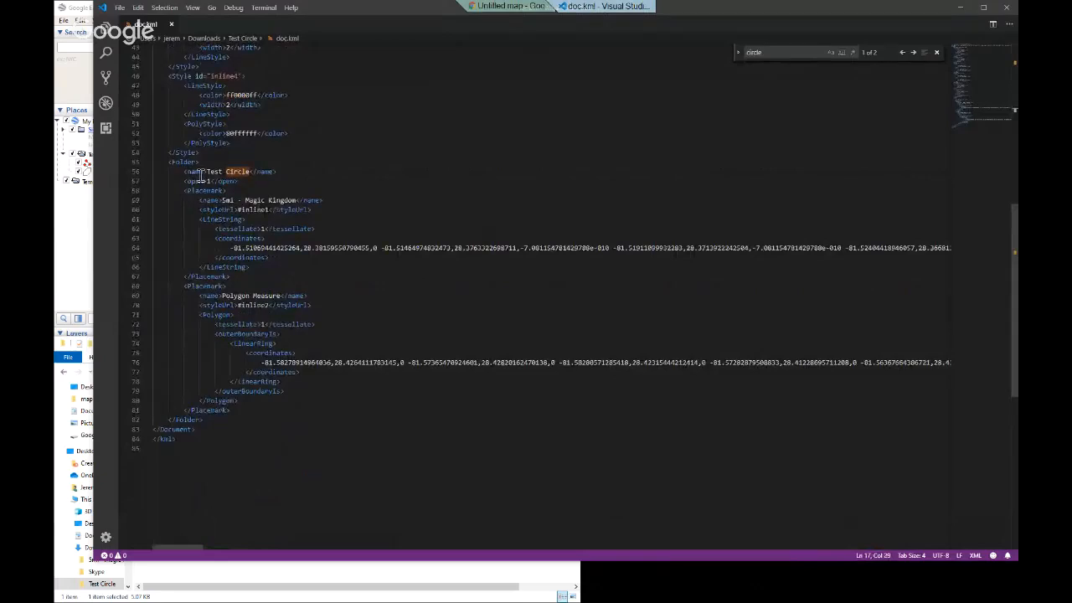
left_click_drag(201, 176, 340, 416)
left_click(239, 296)
left_click(303, 297, "shift")
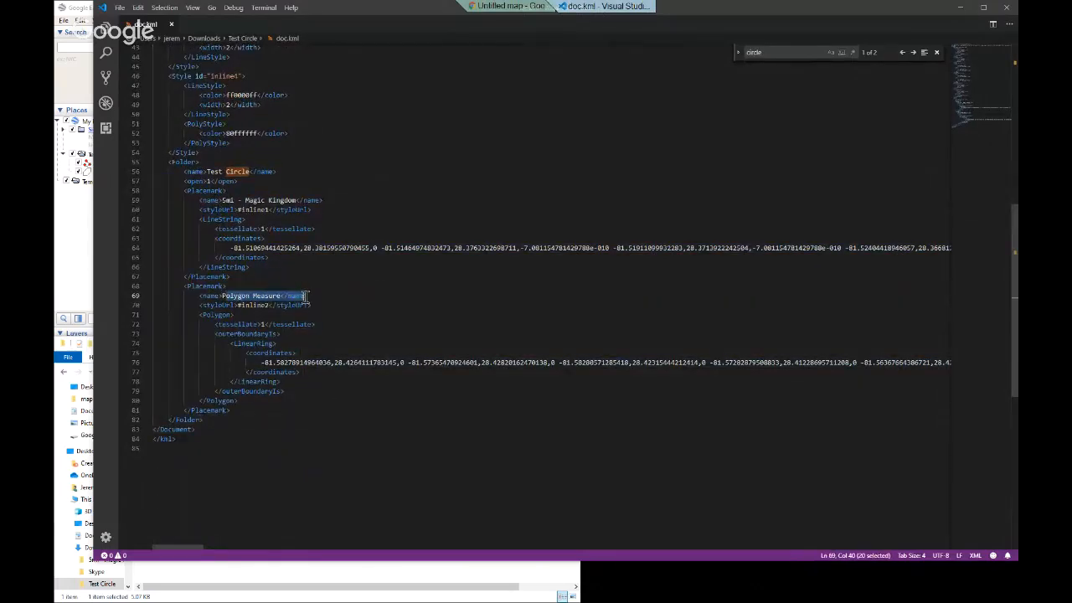
left_click_drag(234, 200, 303, 200)
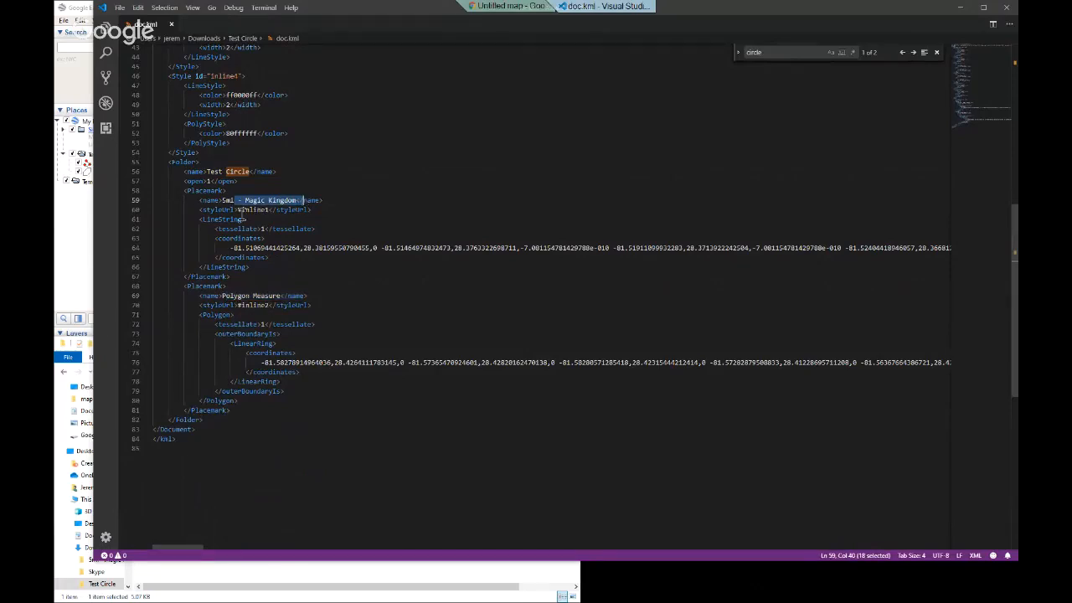
left_click_drag(214, 314, 255, 342)
left_click(298, 358)
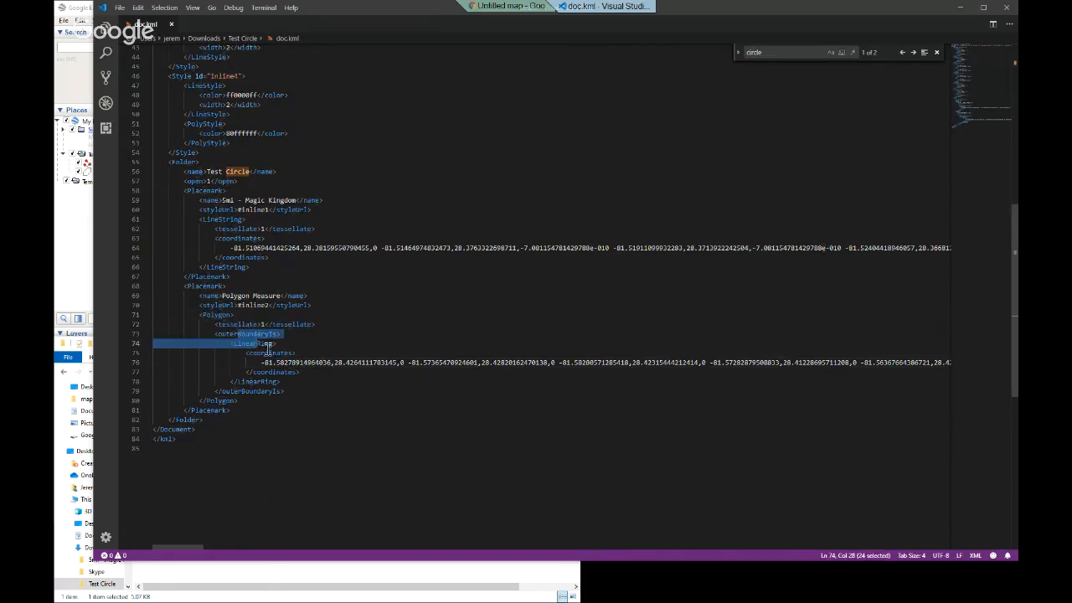
left_click(298, 353)
left_click_drag(253, 306, 269, 307)
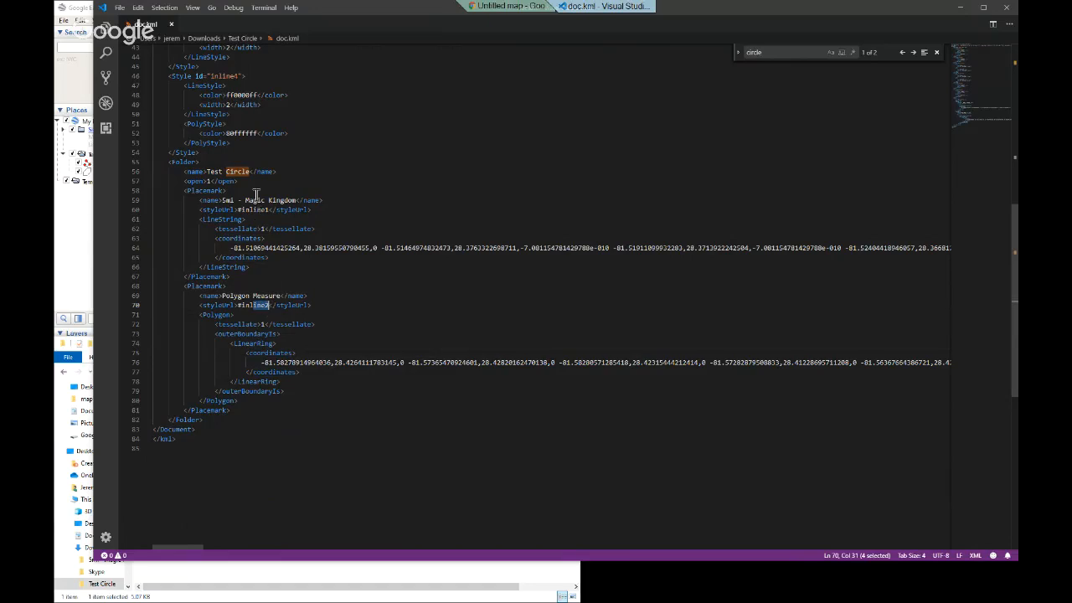
left_click_drag(240, 295, 258, 296)
left_click_drag(223, 200, 372, 407)
left_click(226, 200)
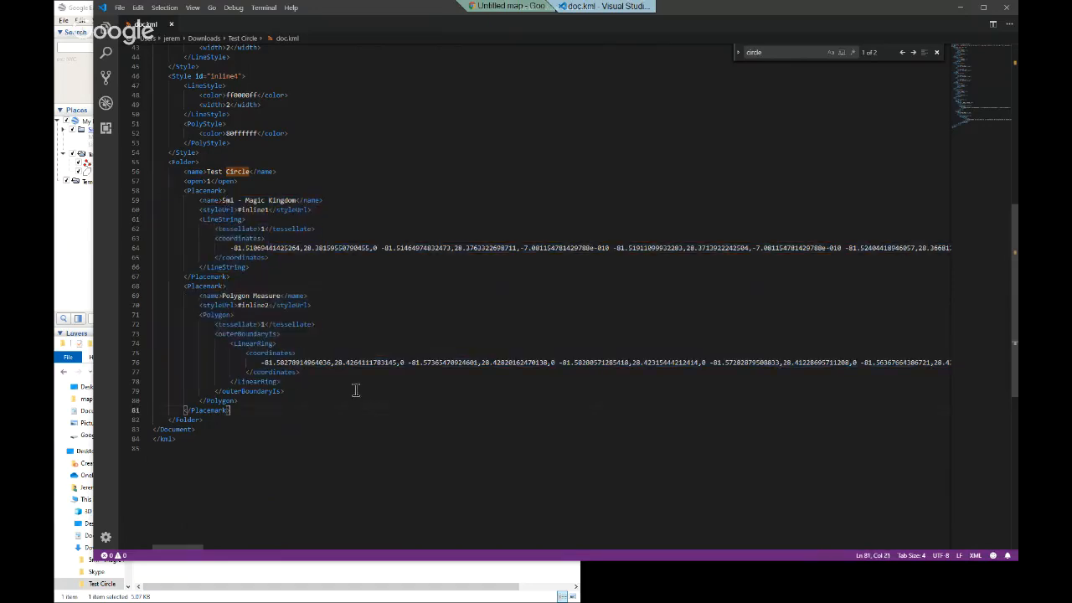
Step: Replace the Polygon Measure placemark's name with 5mi - Magic Kingdom, copied from the circle's placemark
left_click_drag(224, 201, 274, 199)
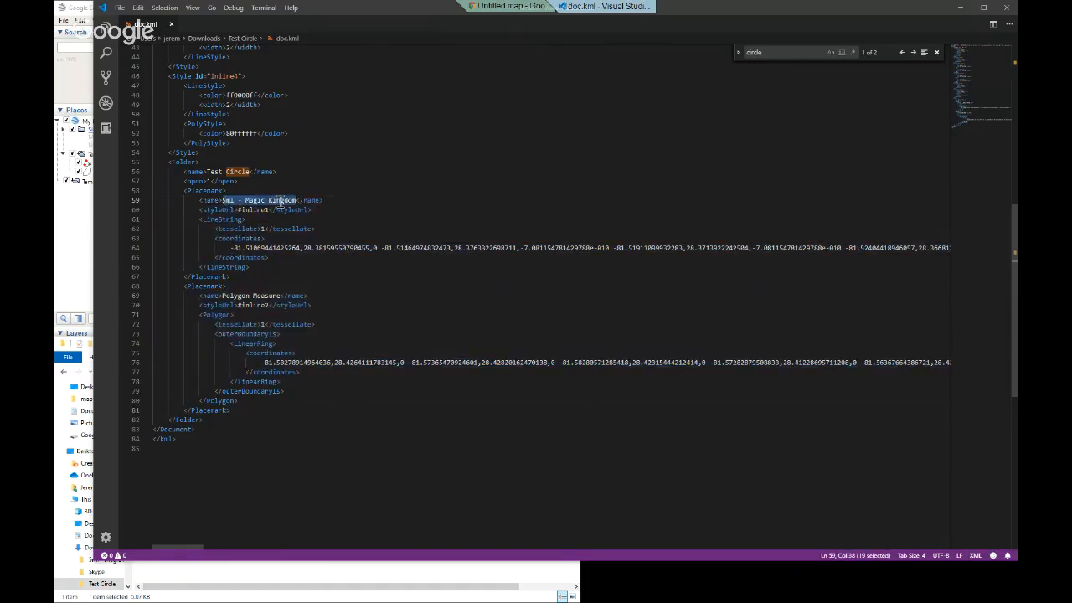
key("ctrl+c")
left_click_drag(222, 295, 280, 296)
key("ctrl+v")
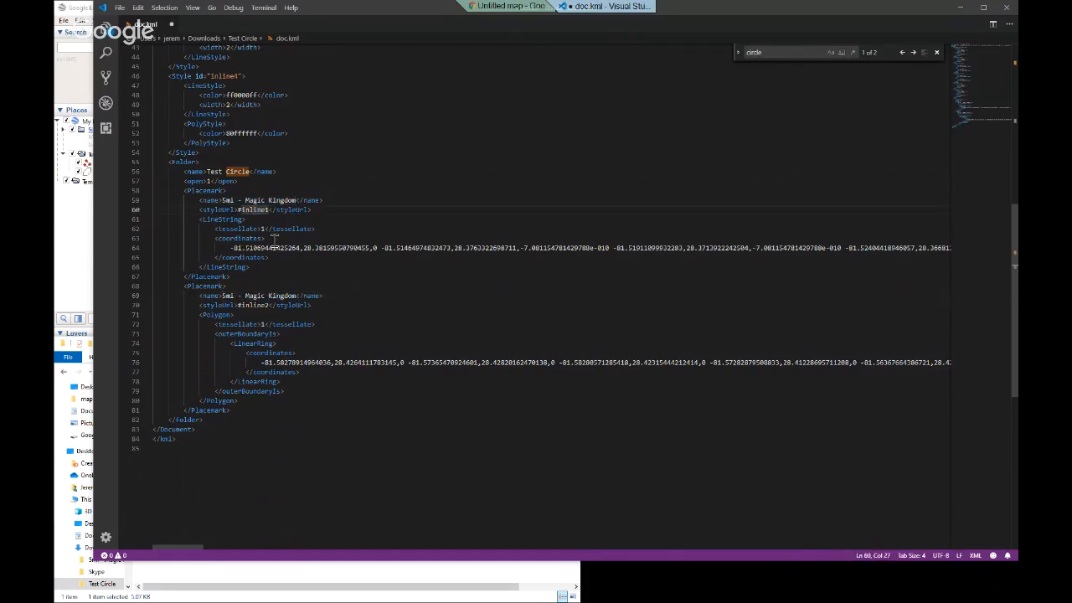
Step: Replace the polygon's coordinates line with the coordinates copied from the circle's LineString, and indent it to match
left_click(134, 248)
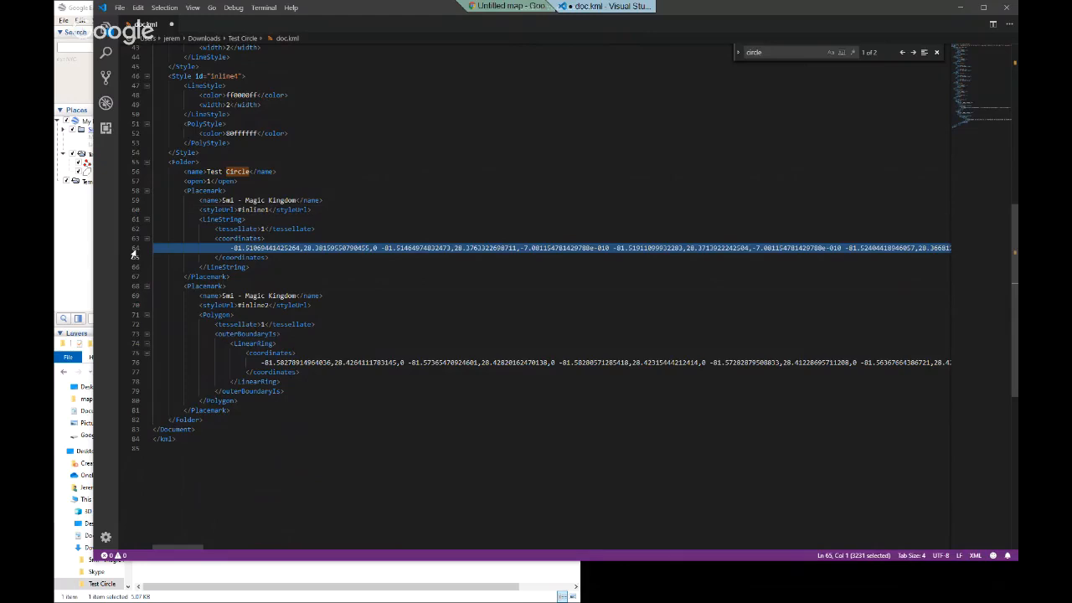
left_click(134, 366)
key("ctrl+v")
left_click(134, 366)
key("Tab")
key("Tab")
Step: Delete the LineString placemark from the Test Circle folder element, keeping the polygon placemark's opening tag intact, and save doc.kml
left_click_drag(229, 277, 184, 191)
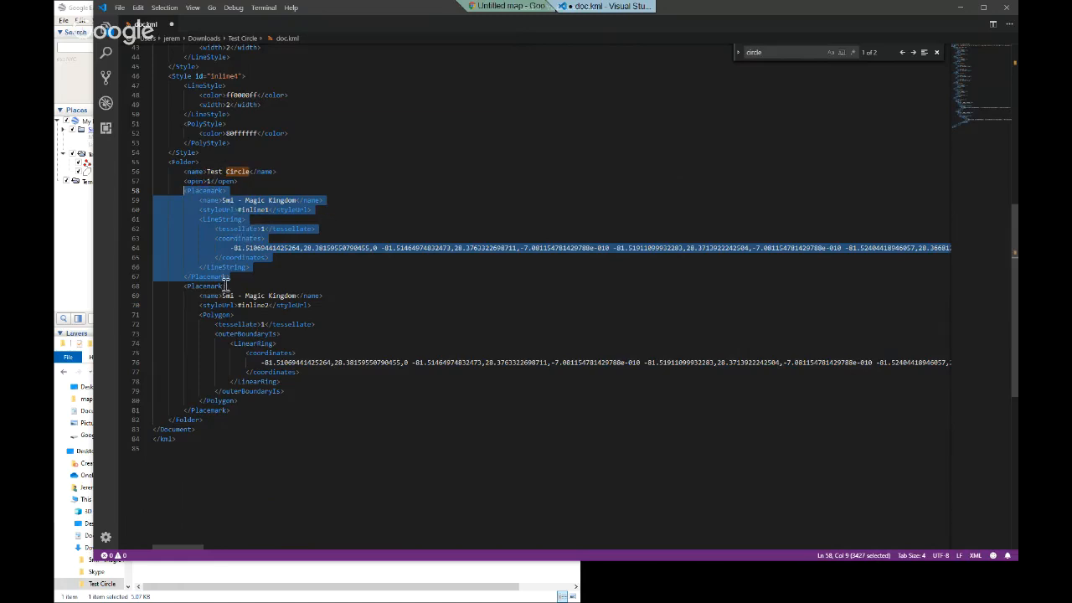
key("Delete")
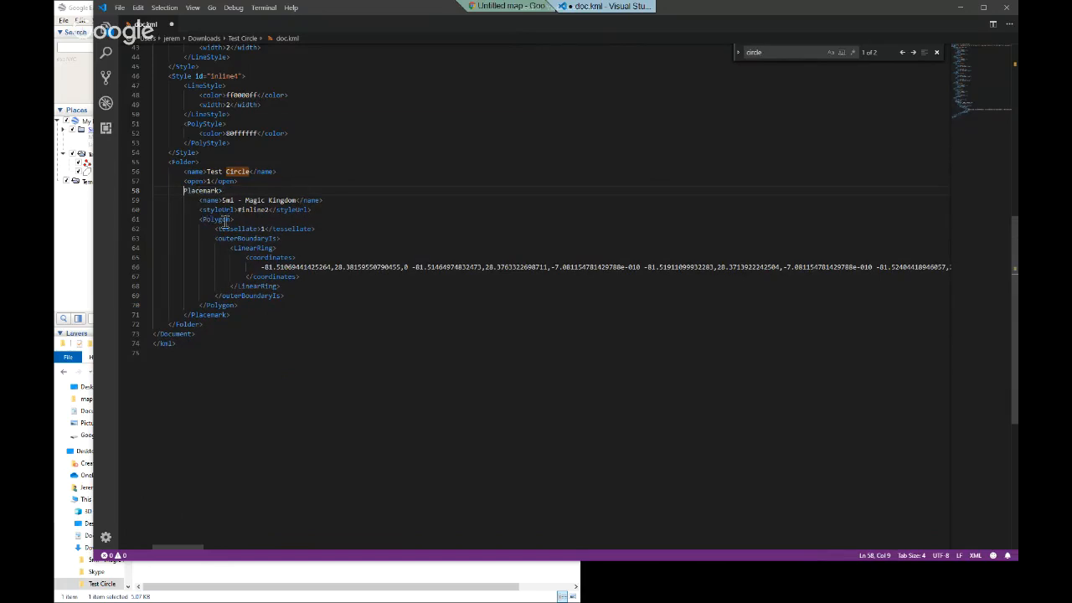
type("<")
left_click_drag(245, 200, 262, 200)
left_click(276, 230)
left_click(277, 344)
scroll(276, 345, "up", 10)
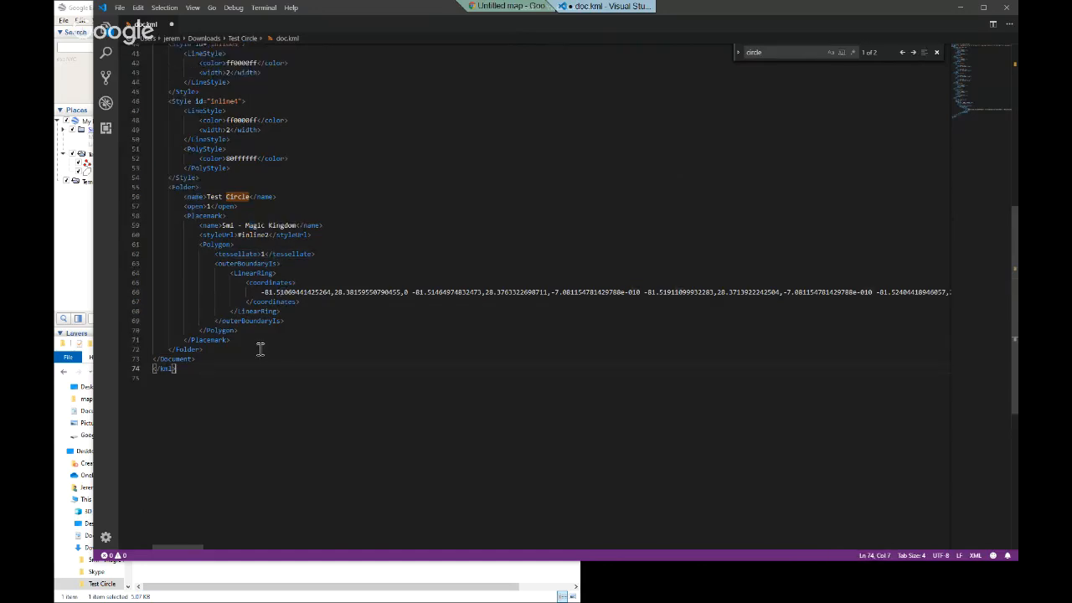
left_click(397, 218)
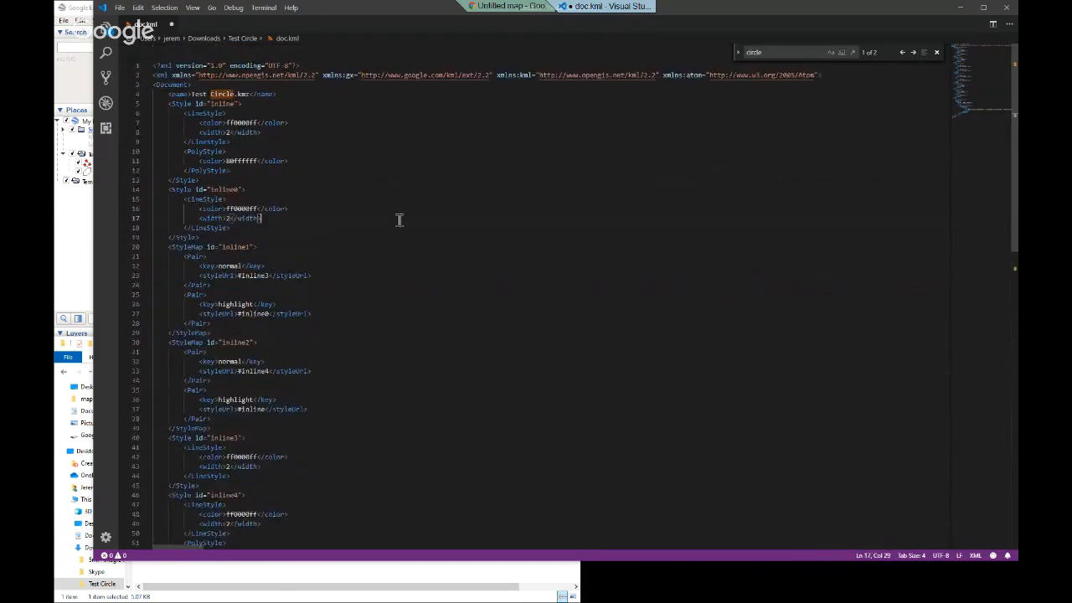
scroll(425, 235, "down", 3)
key("ctrl+s")
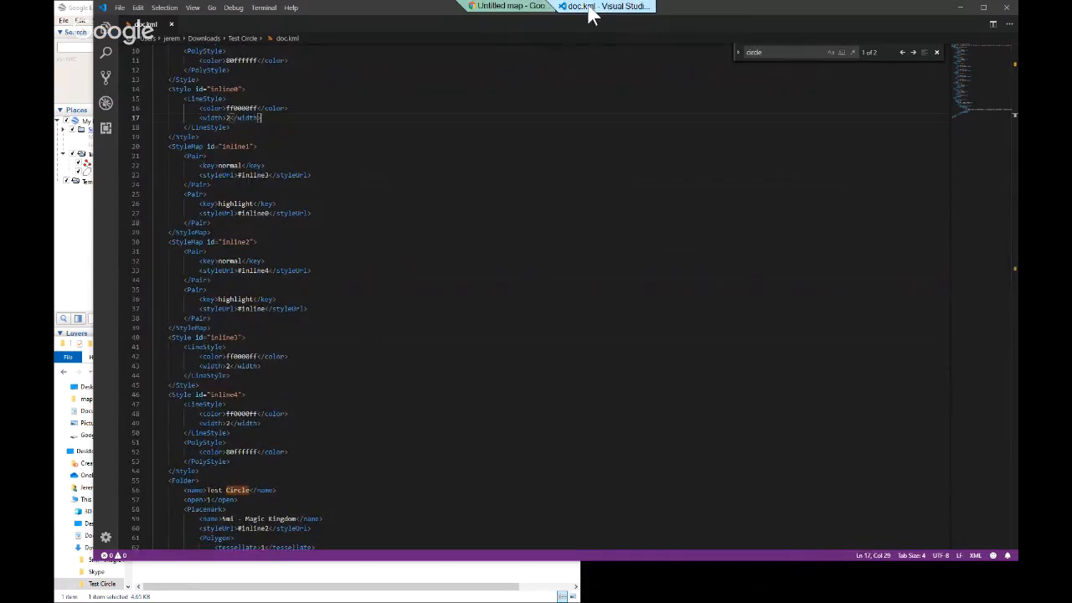
Step: Switch to Google My Maps, hide the 5mi - Magic Kingdom.kmz layer and add a new layer
left_click(540, 14)
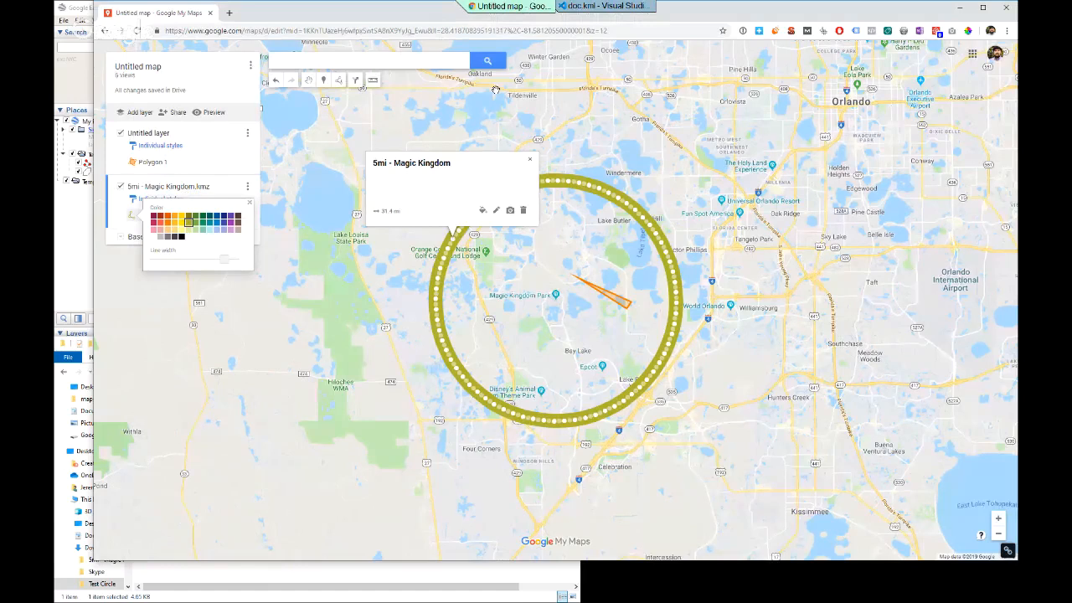
left_click(121, 186)
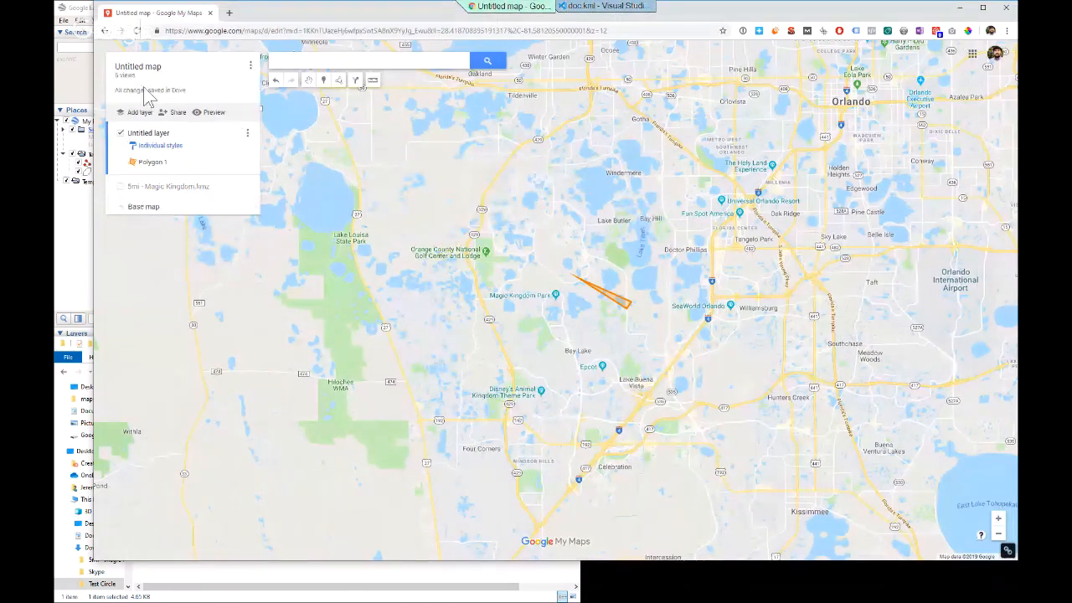
left_click(137, 114)
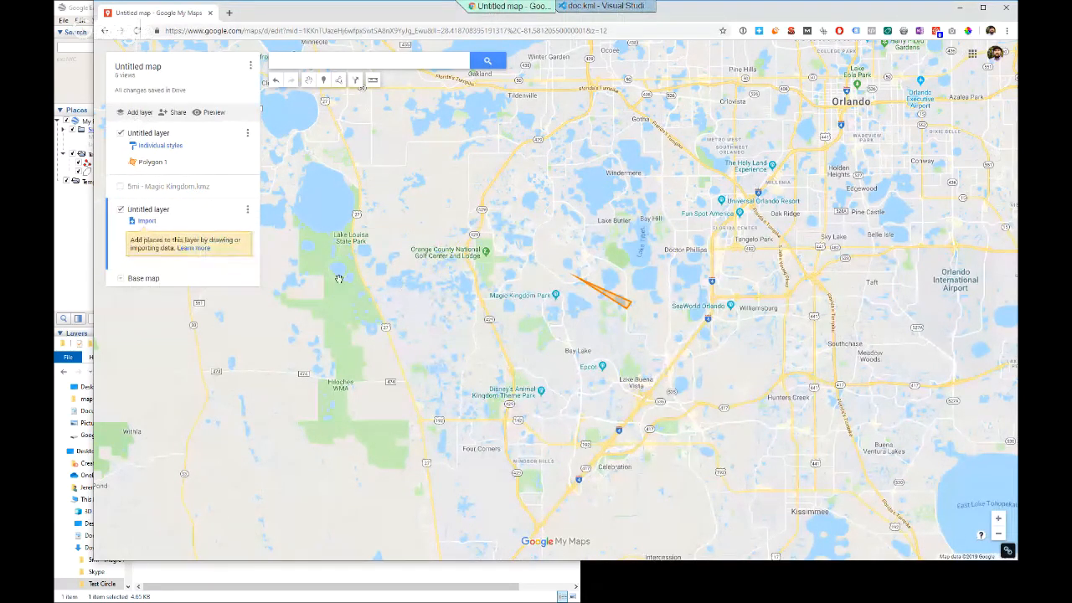
Step: Import the edited doc.kml from the Test Circle folder into the new empty layer
left_click(74, 233)
left_click(251, 544)
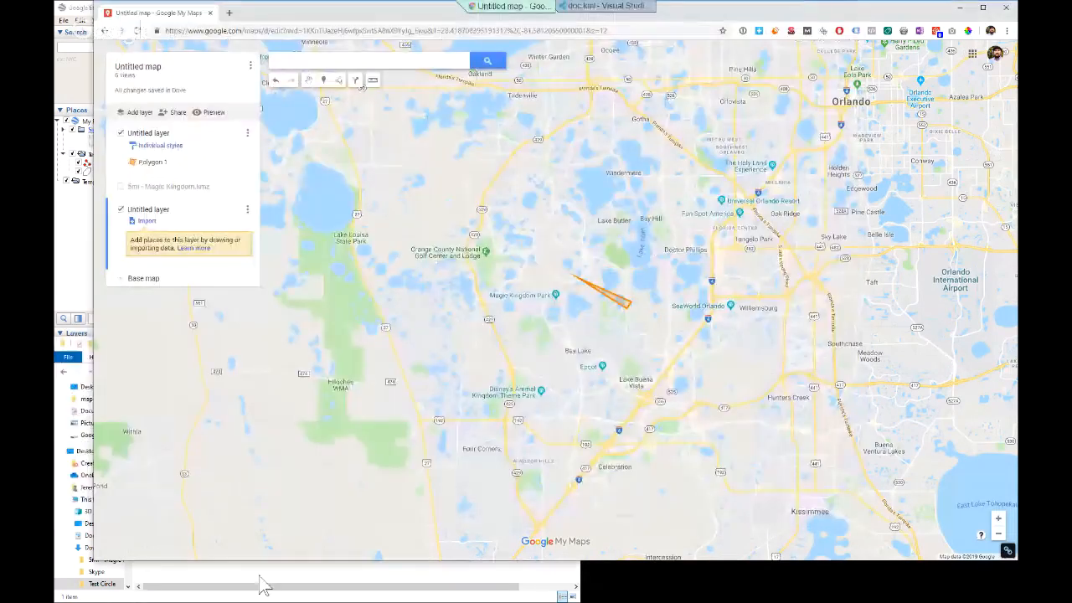
left_click(262, 572)
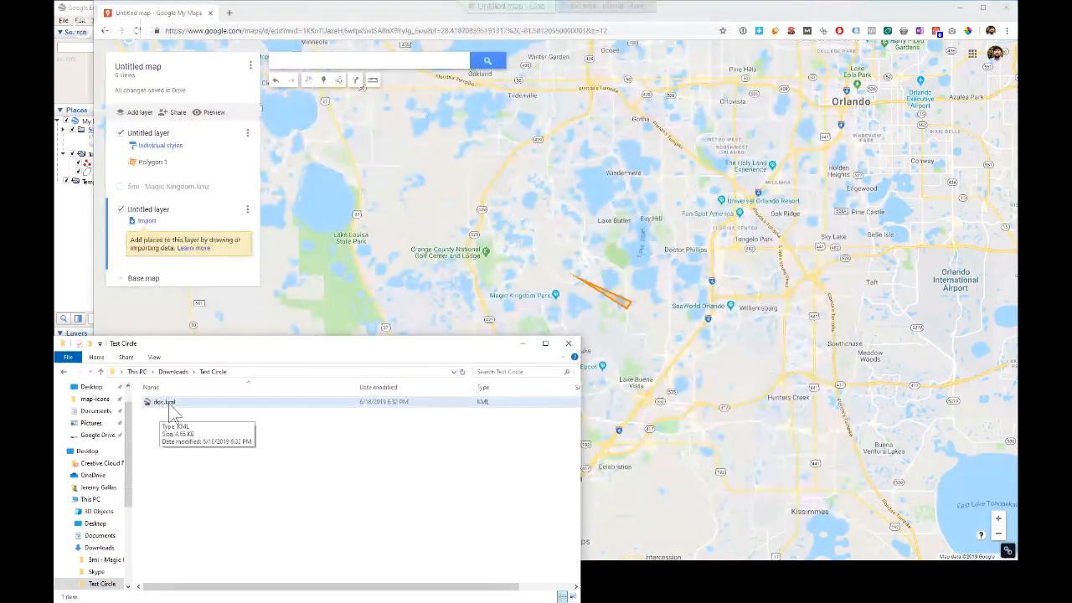
left_click(144, 221)
left_click(256, 580)
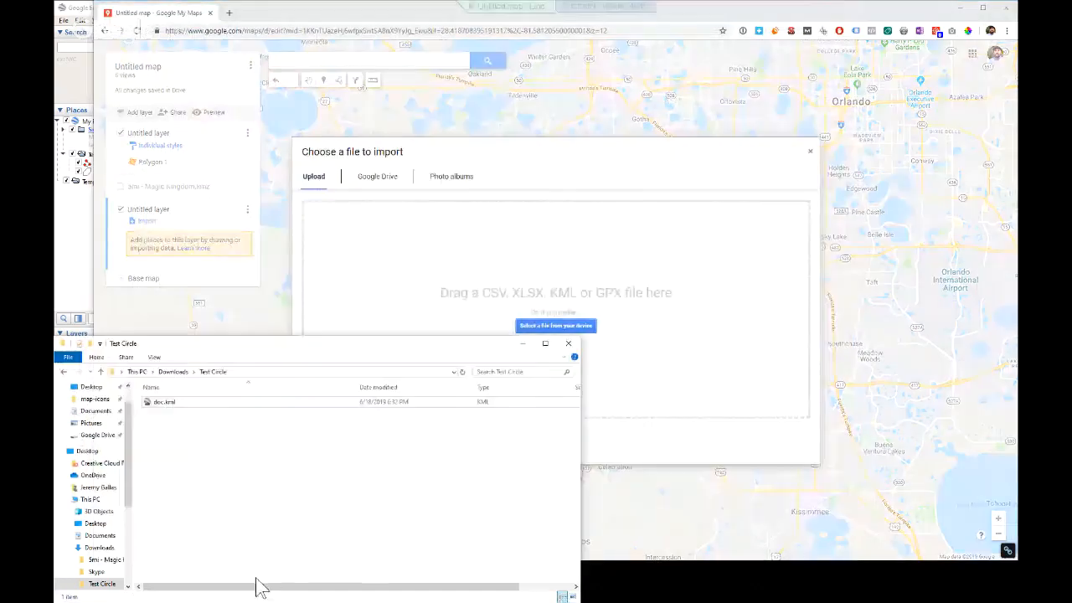
left_click_drag(162, 409, 578, 305)
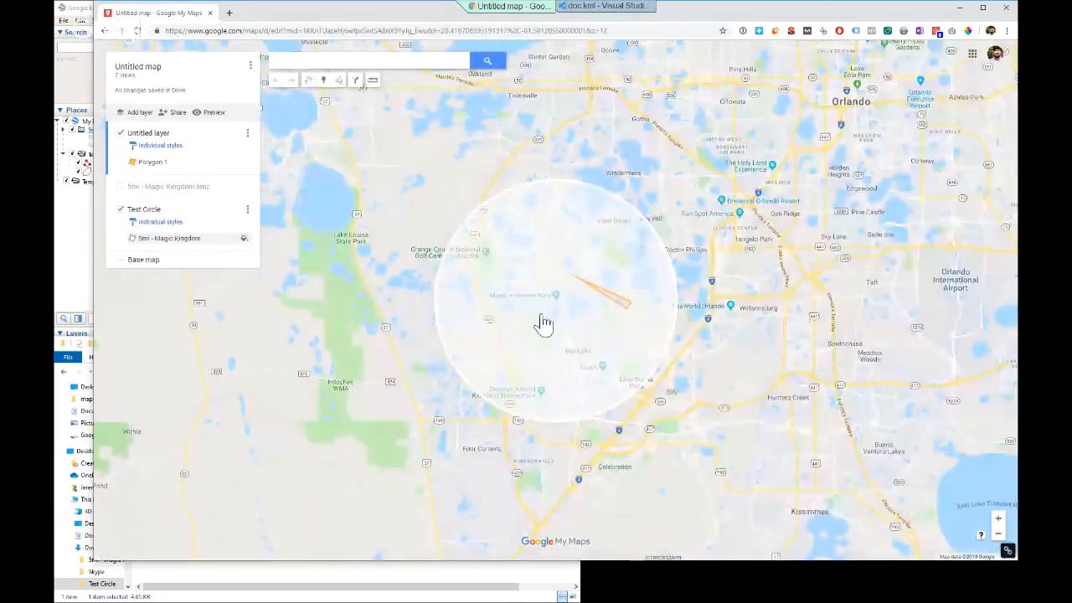
Step: Color the 5mi - Magic Kingdom polygon in the Test Circle layer orange, with a mid-range fill transparency
scroll(543, 319, "up", 2)
scroll(543, 319, "down", 1)
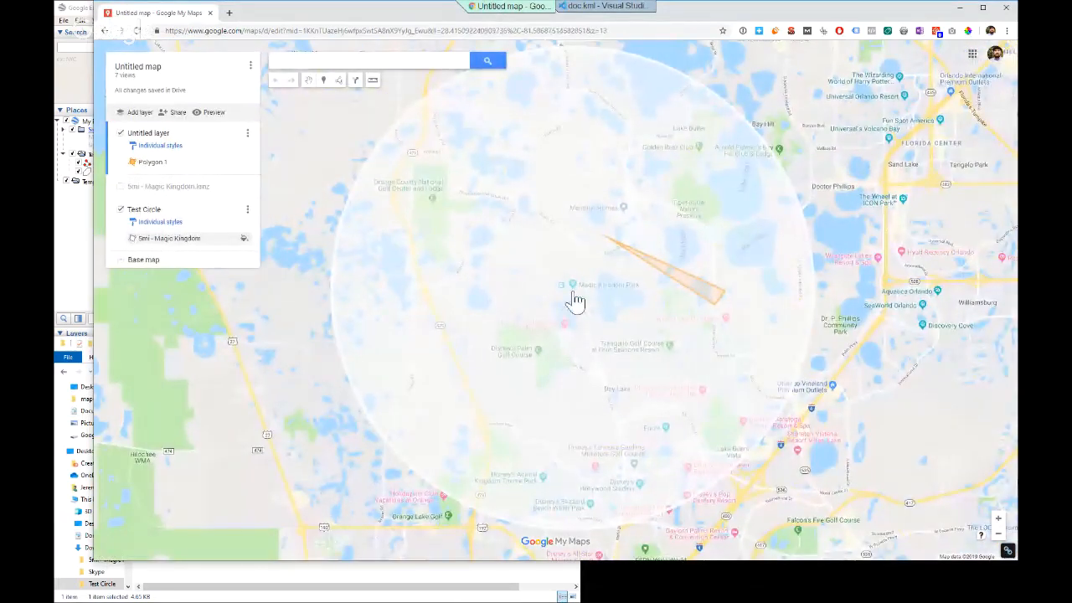
left_click(166, 241)
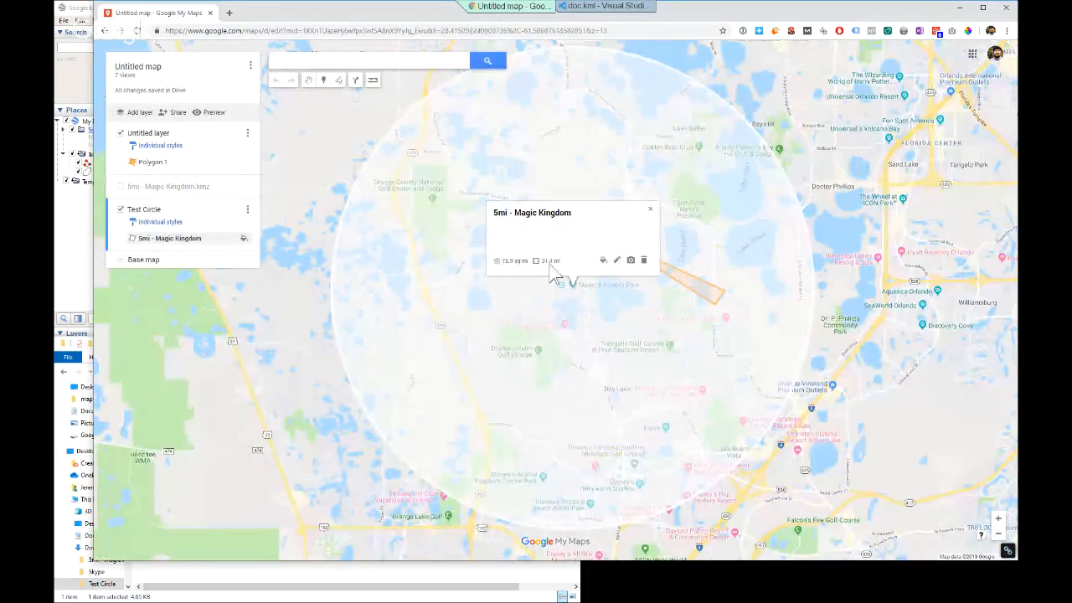
left_click(247, 239)
left_click(182, 246)
left_click(202, 239)
left_click(167, 246)
mouse_move(204, 289)
left_mouse_down()
mouse_move(213, 290)
mouse_move(176, 305)
mouse_move(236, 305)
mouse_move(170, 289)
mouse_move(189, 285)
left_mouse_up()
left_click_drag(235, 318, 192, 297)
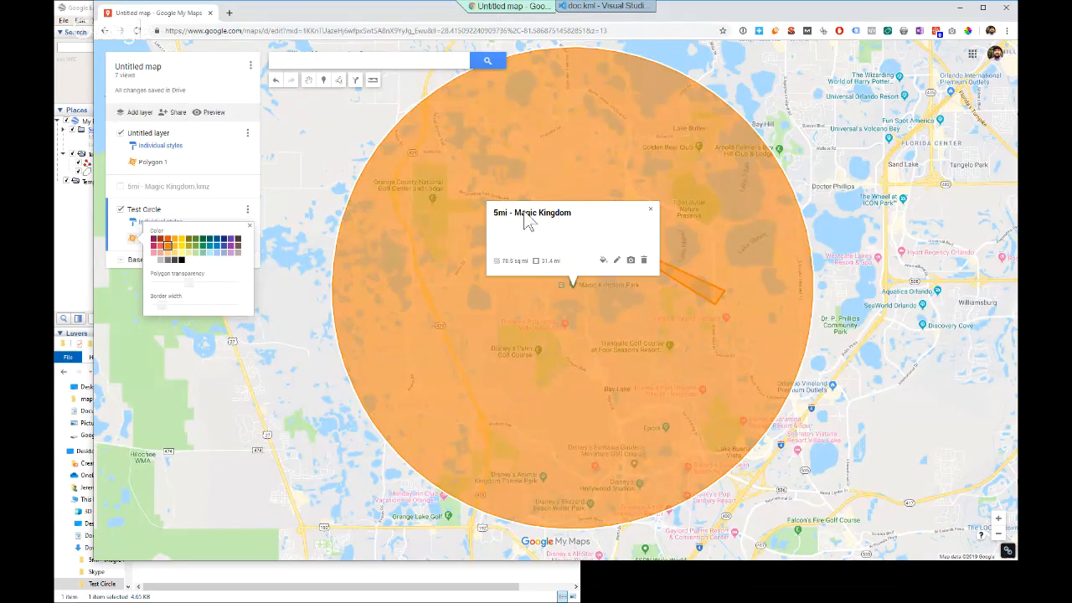